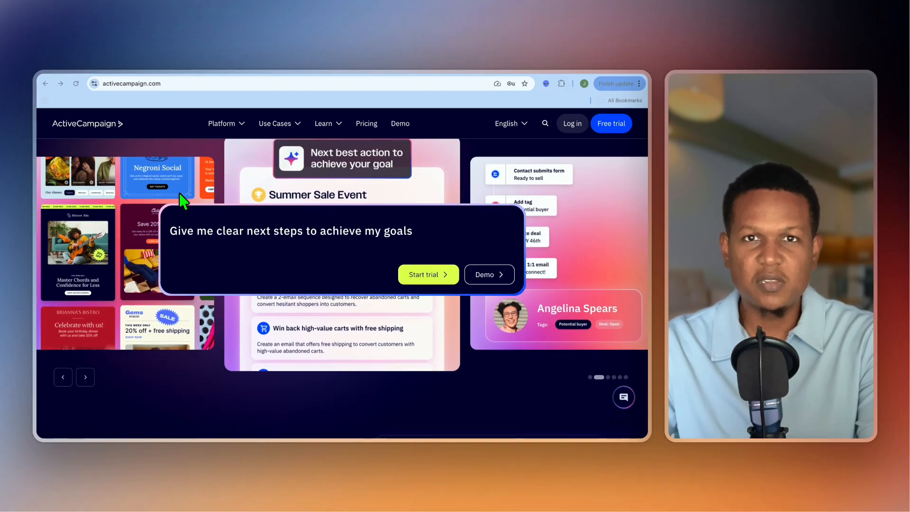
- Examine the ActiveCampaign homepage from the feature carousel down to the section on automating strategy
{"action": "scroll", "coordinate": [184, 201], "scroll_direction": "down", "scroll_amount": 1}
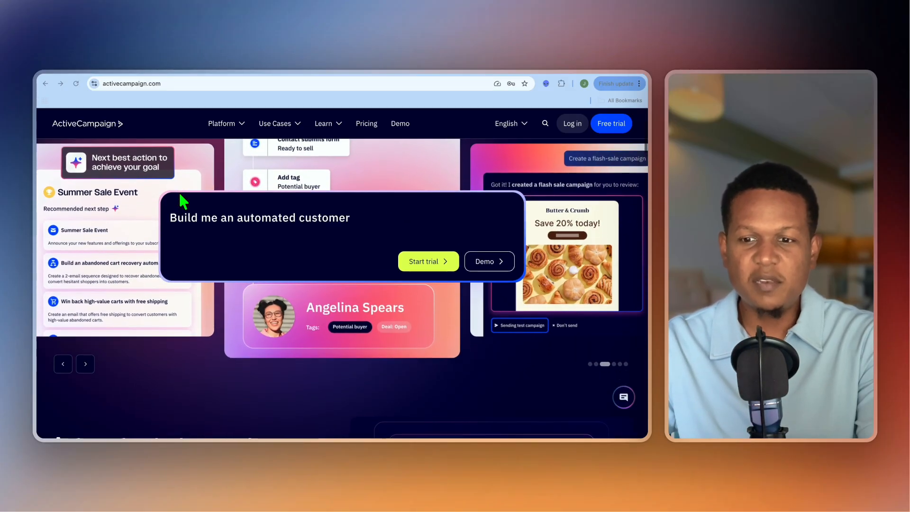
{"action": "scroll", "coordinate": [184, 201], "scroll_direction": "down", "scroll_amount": 3}
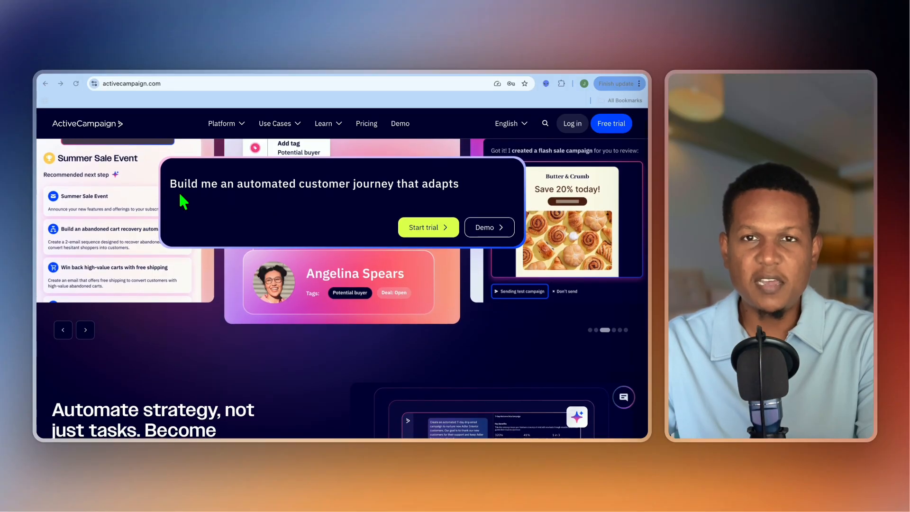
{"action": "scroll", "coordinate": [183, 201], "scroll_direction": "down", "scroll_amount": 3}
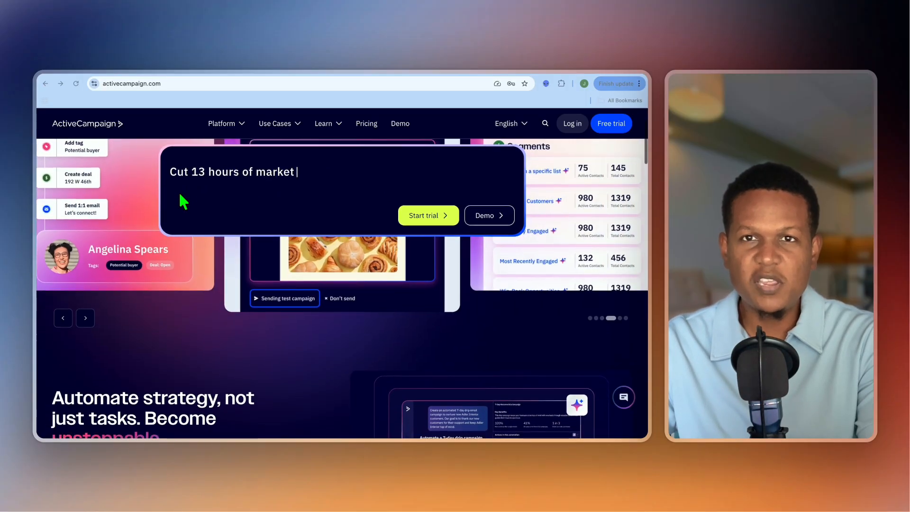
{"action": "scroll", "coordinate": [180, 194], "scroll_direction": "down", "scroll_amount": 5}
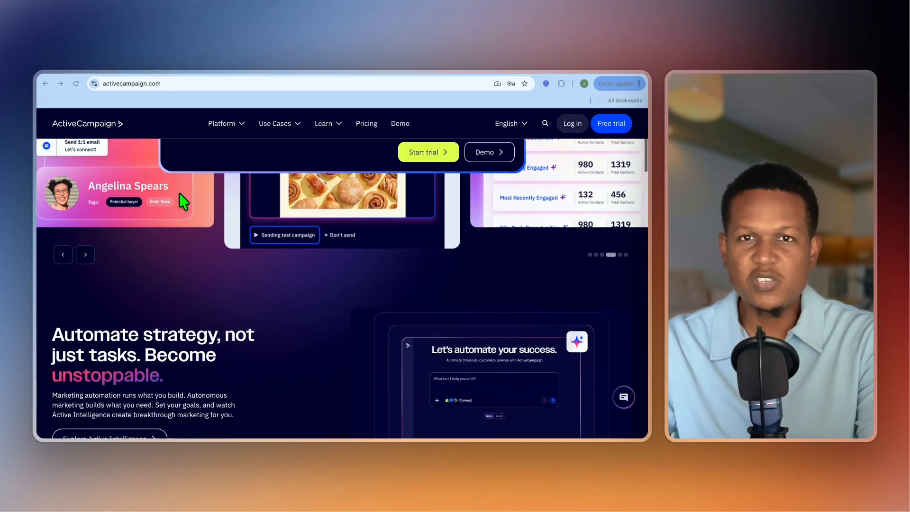
{"action": "scroll", "coordinate": [184, 202], "scroll_direction": "down", "scroll_amount": 3}
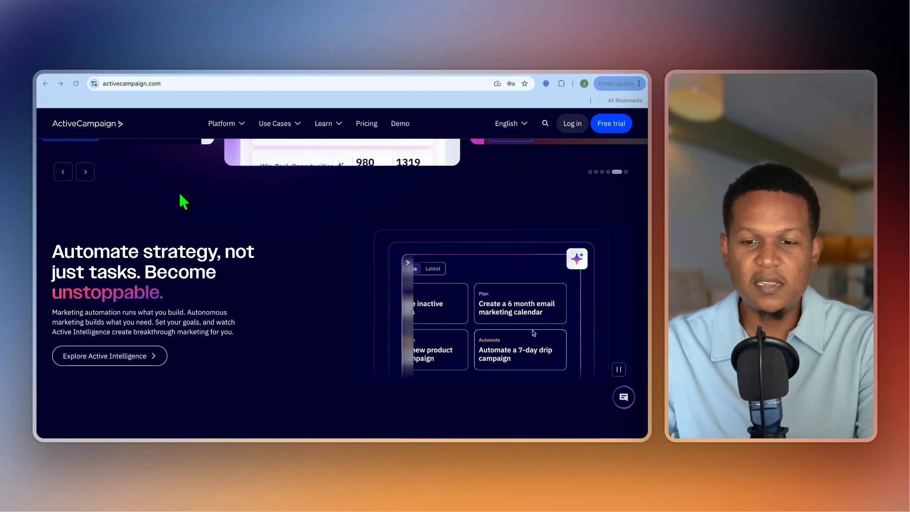
{"action": "scroll", "coordinate": [184, 201], "scroll_direction": "down", "scroll_amount": 1}
{"action": "scroll", "coordinate": [184, 202], "scroll_direction": "down", "scroll_amount": 1}
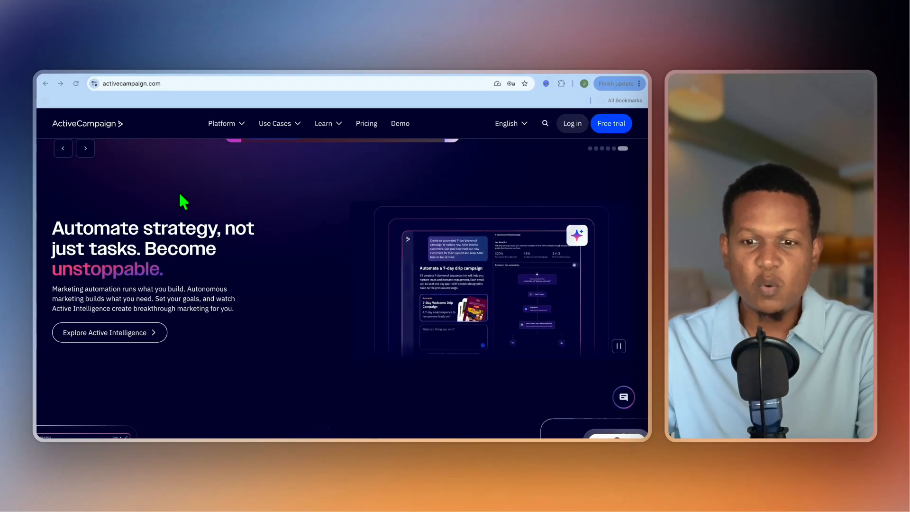
{"action": "scroll", "coordinate": [183, 202], "scroll_direction": "down", "scroll_amount": 1}
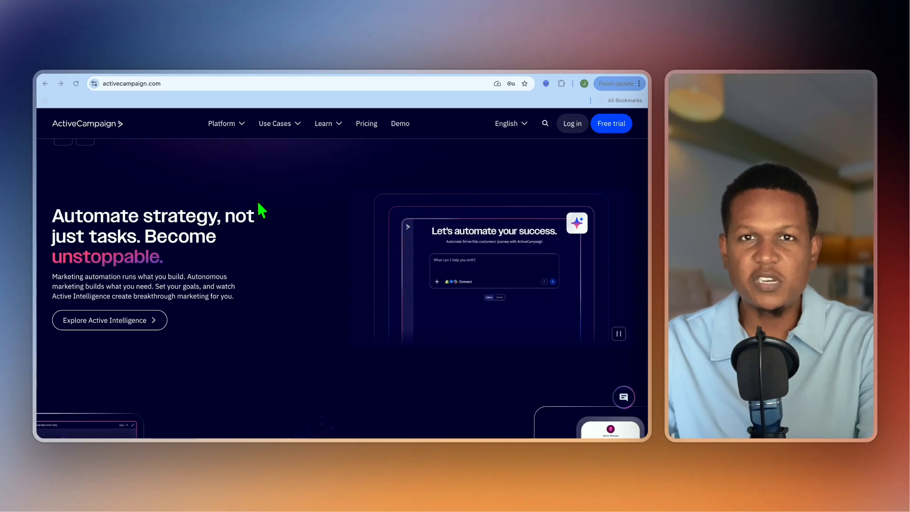
{"action": "scroll", "coordinate": [259, 204], "scroll_direction": "up", "scroll_amount": 5}
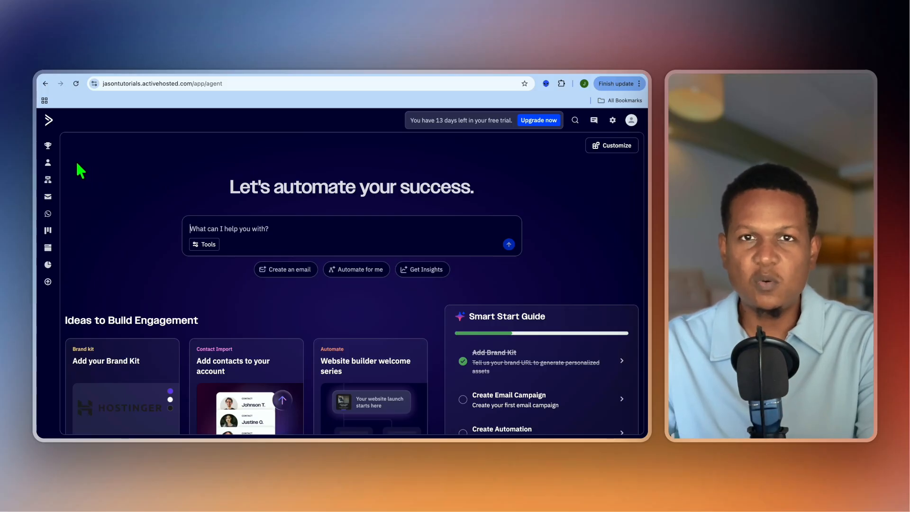
- Review the contact management area, including the contacts, lists and tags overviews
{"action": "left_click", "coordinate": [48, 163]}
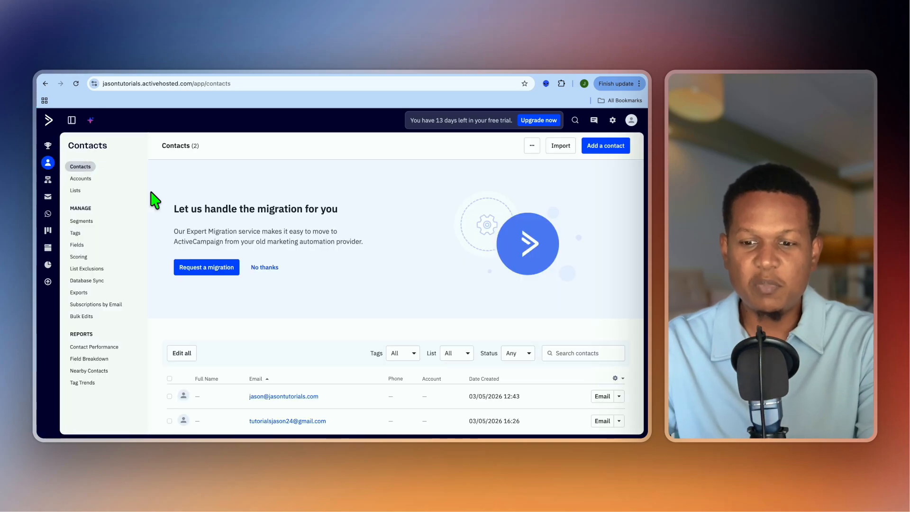
{"action": "left_click", "coordinate": [76, 191]}
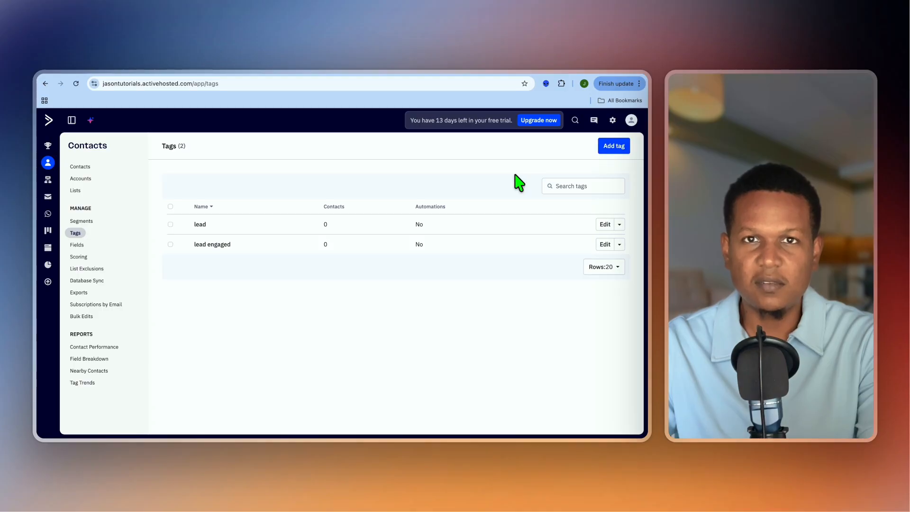
{"action": "left_click", "coordinate": [89, 166]}
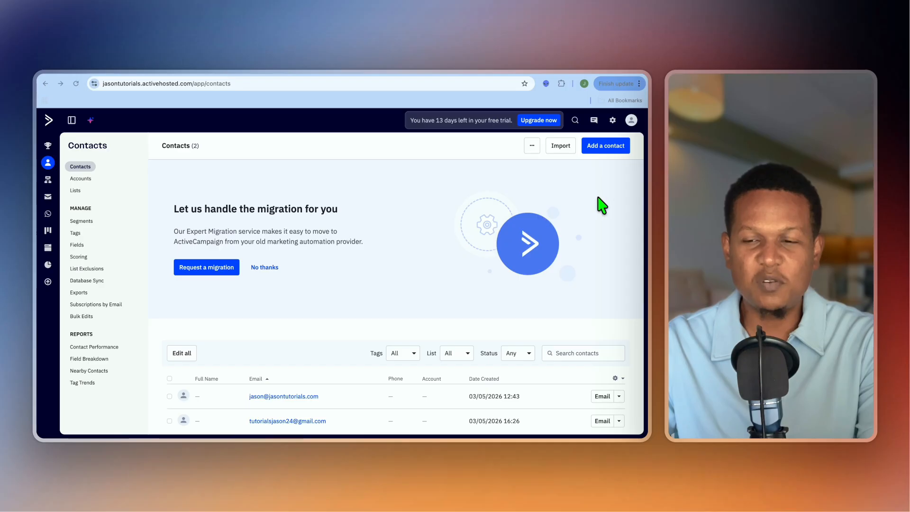
- Review the account settings for the sender address and the advanced sending domain configuration
{"action": "left_click", "coordinate": [613, 121]}
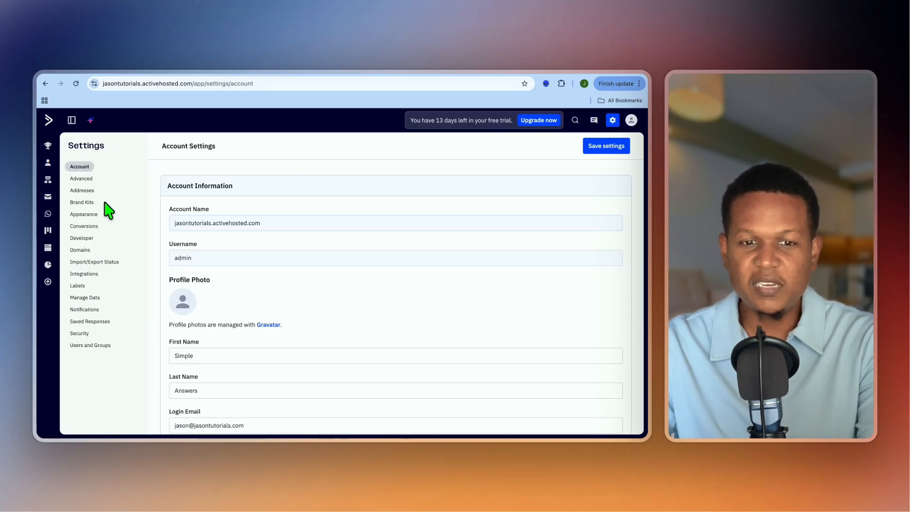
{"action": "left_click", "coordinate": [85, 194]}
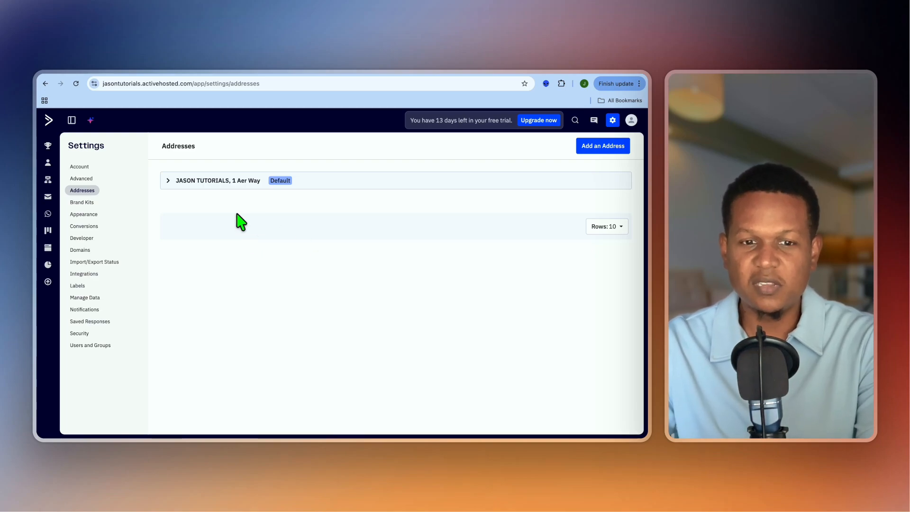
{"action": "left_click", "coordinate": [78, 180]}
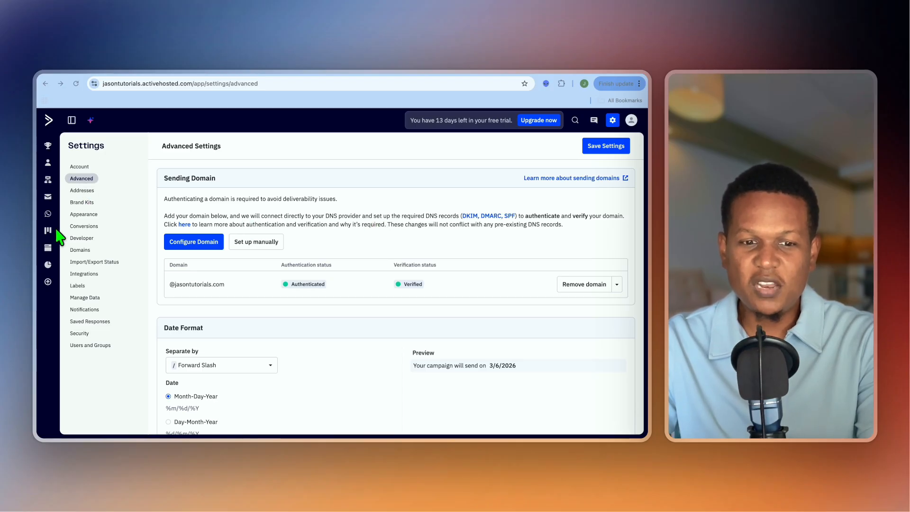
- Start a new website form in the Inline Form style and name it "newsletter"
{"action": "left_click", "coordinate": [48, 249]}
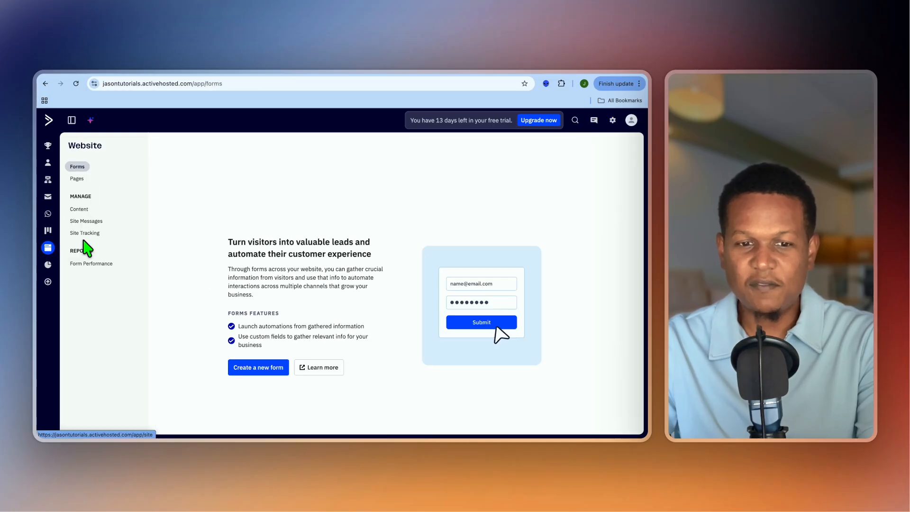
{"action": "left_click", "coordinate": [261, 366]}
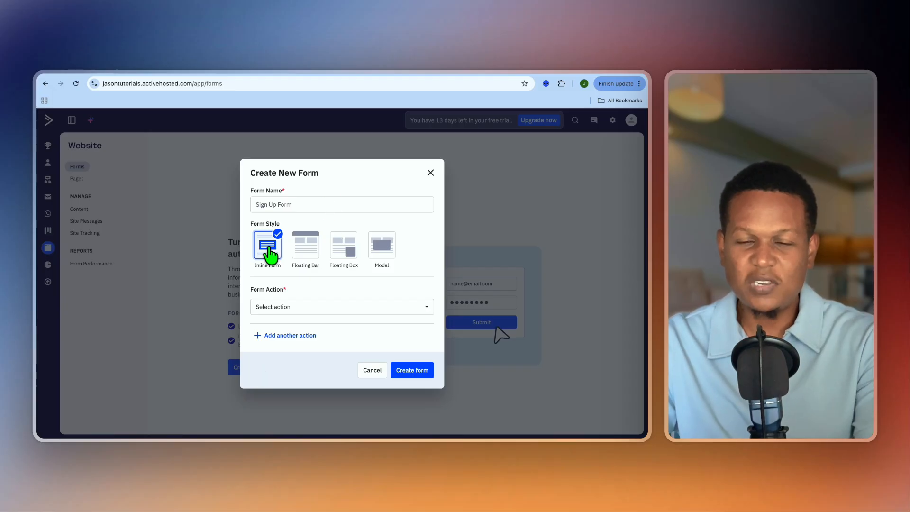
{"action": "left_click", "coordinate": [286, 205]}
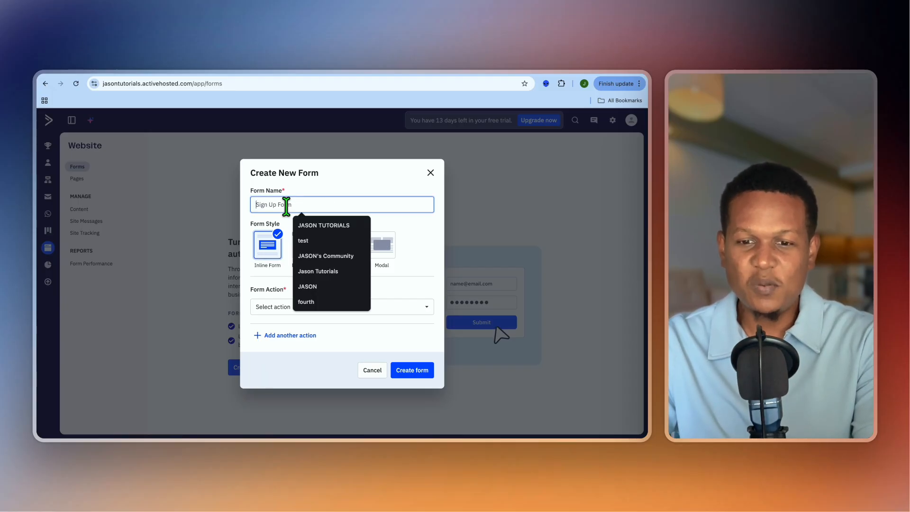
{"action": "type", "text": "newsletter"}
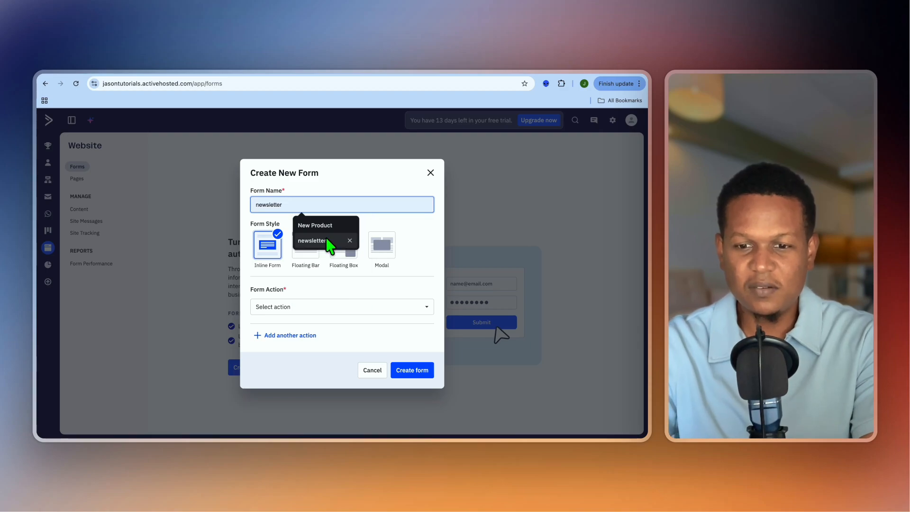
{"action": "left_click", "coordinate": [331, 241]}
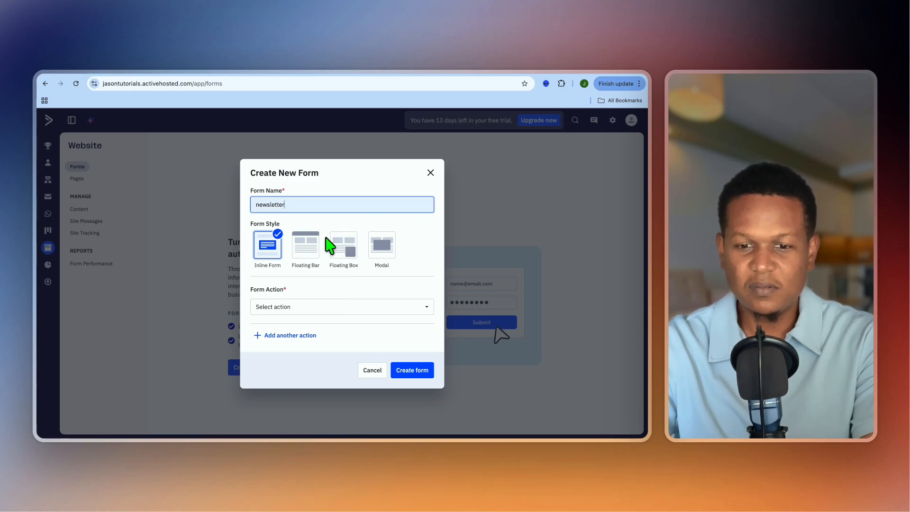
- Set the form action to subscribe contacts to the Master Contact List and create the form
{"action": "left_click", "coordinate": [380, 306]}
{"action": "left_click", "coordinate": [354, 326]}
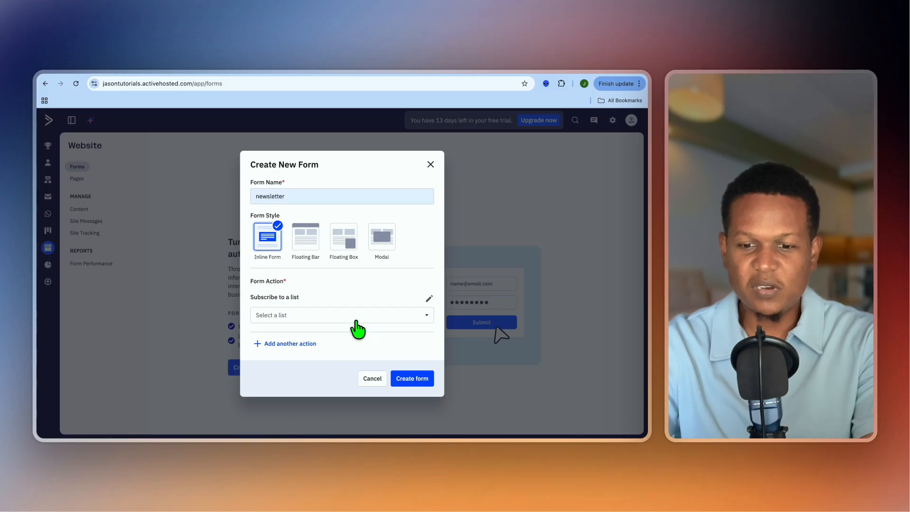
{"action": "left_click", "coordinate": [353, 316]}
{"action": "left_click", "coordinate": [331, 353]}
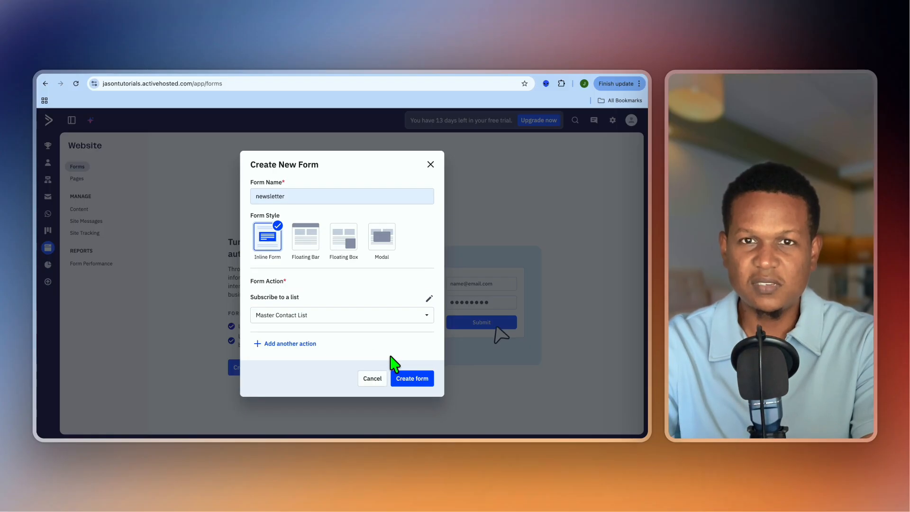
{"action": "left_click", "coordinate": [428, 379]}
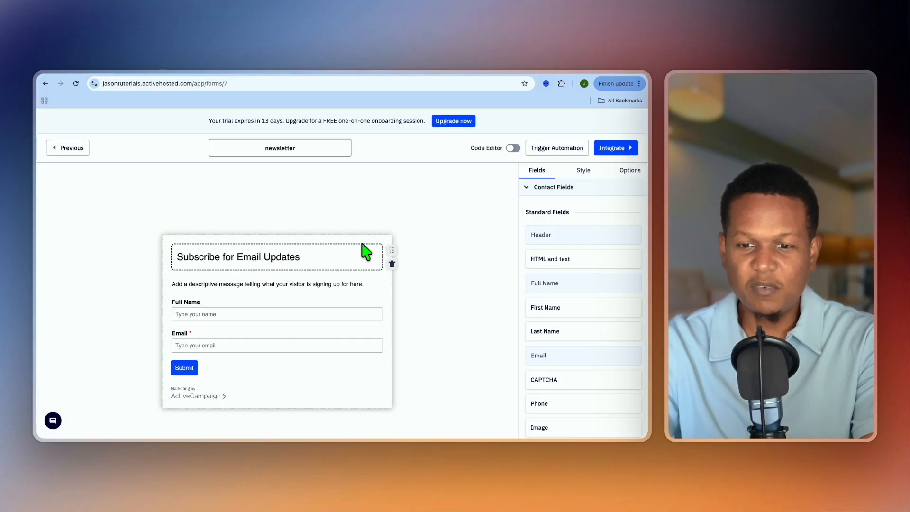
- Delete the header and the Full Name field from the newsletter form and turn off the ActiveCampaign branding
{"action": "left_click", "coordinate": [391, 264]}
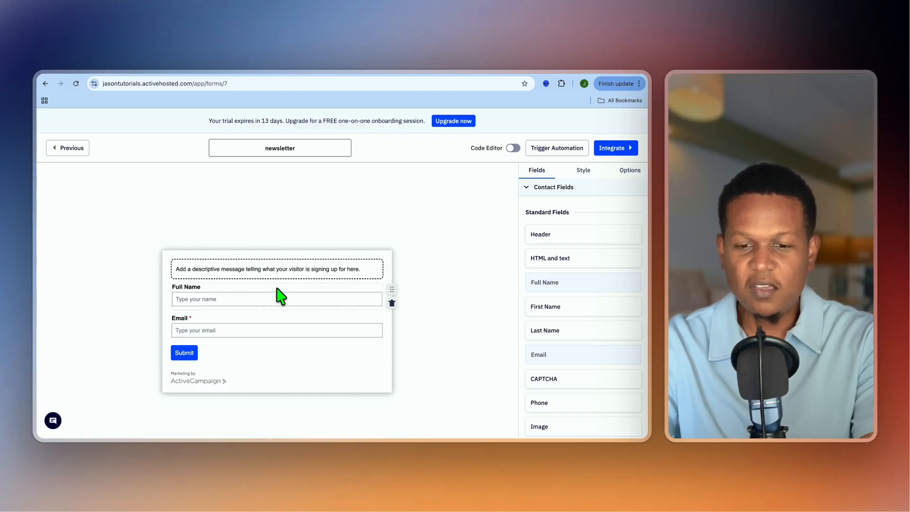
{"action": "left_click", "coordinate": [391, 303]}
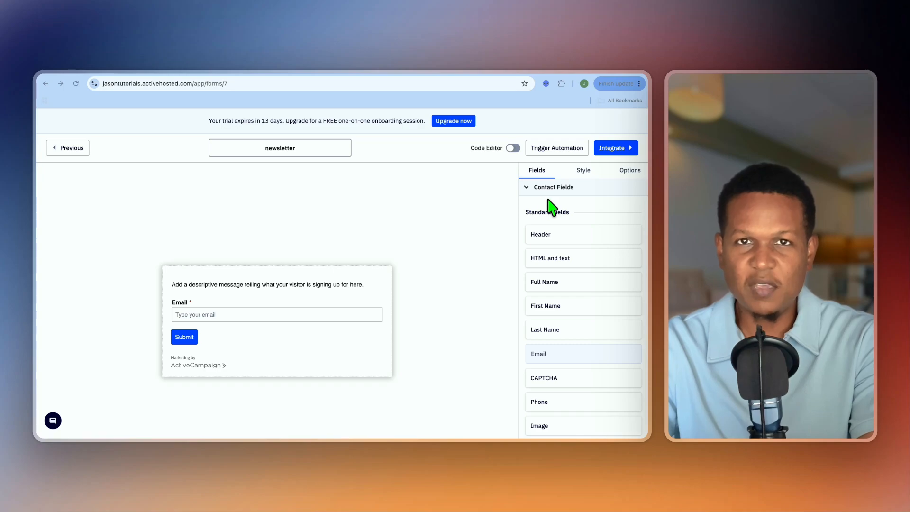
{"action": "left_click", "coordinate": [583, 170]}
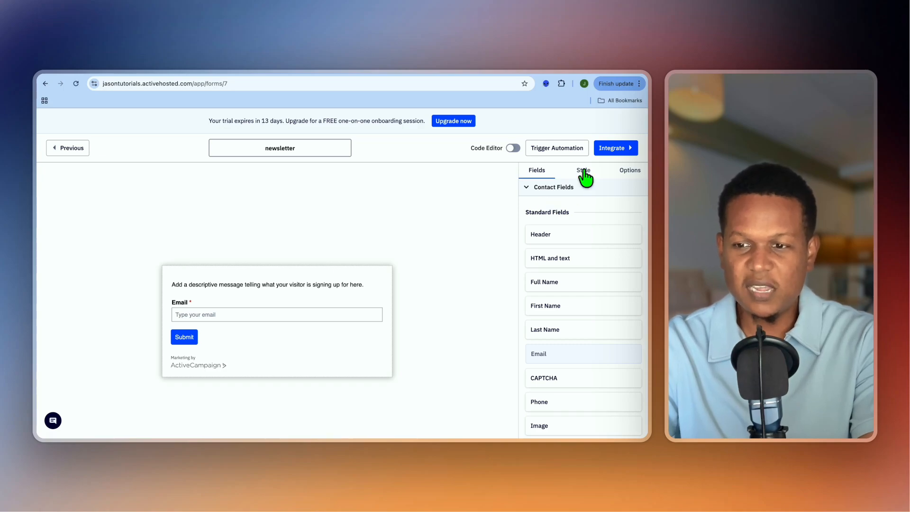
{"action": "left_click", "coordinate": [583, 170]}
{"action": "scroll", "coordinate": [600, 301], "scroll_direction": "down", "scroll_amount": 8}
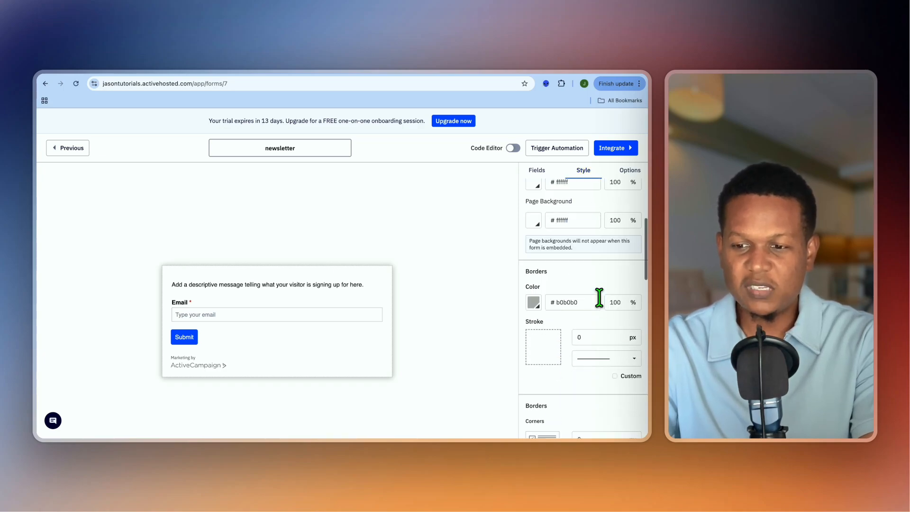
{"action": "scroll", "coordinate": [600, 306], "scroll_direction": "down", "scroll_amount": 10}
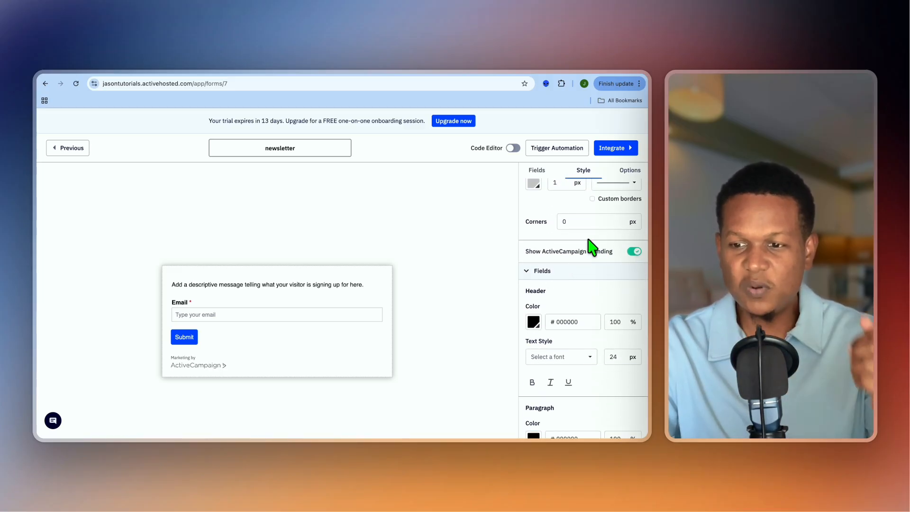
{"action": "left_click", "coordinate": [634, 252]}
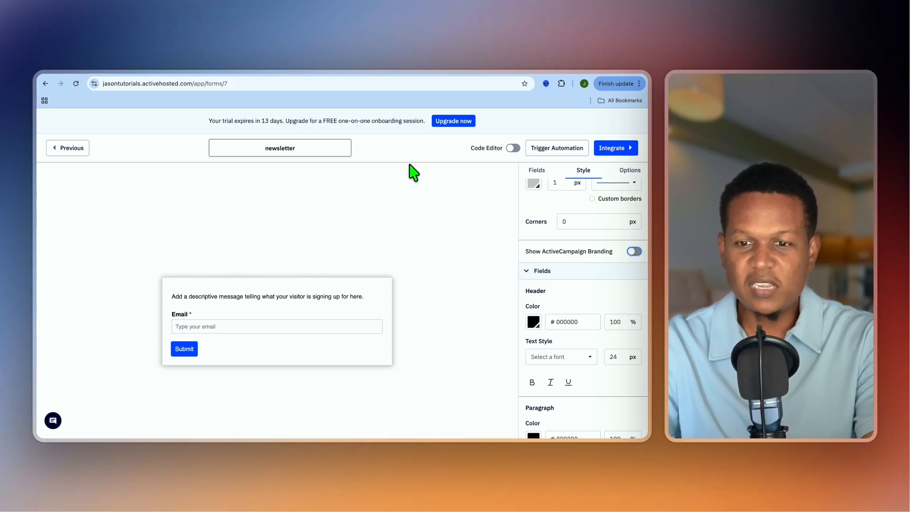
- Keep the Show Thank You submit action with the message "Thanks for signing up!", save the form, and return to the forms overview
{"action": "left_click", "coordinate": [630, 175]}
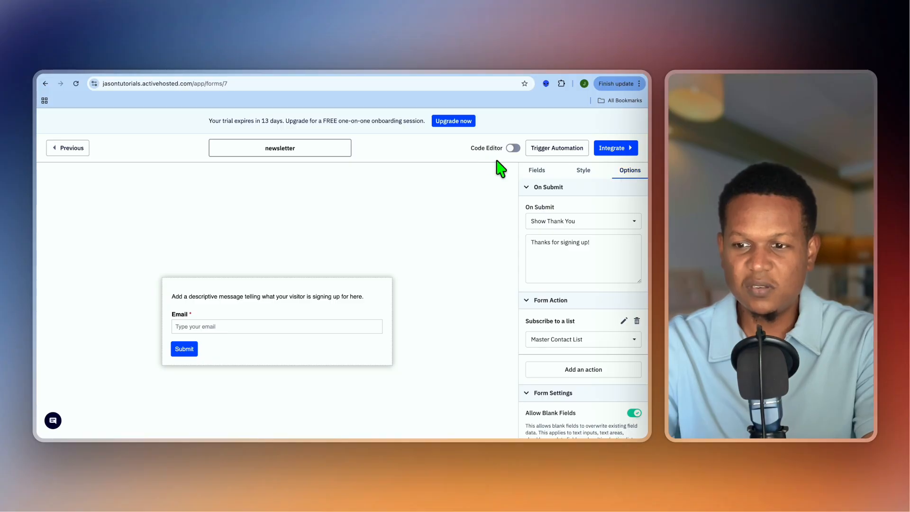
{"action": "left_click", "coordinate": [609, 223]}
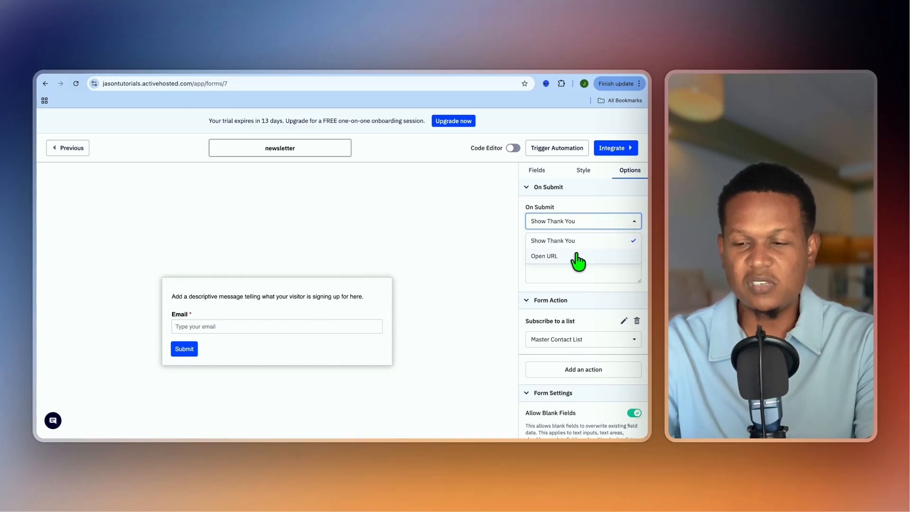
{"action": "left_click", "coordinate": [593, 278]}
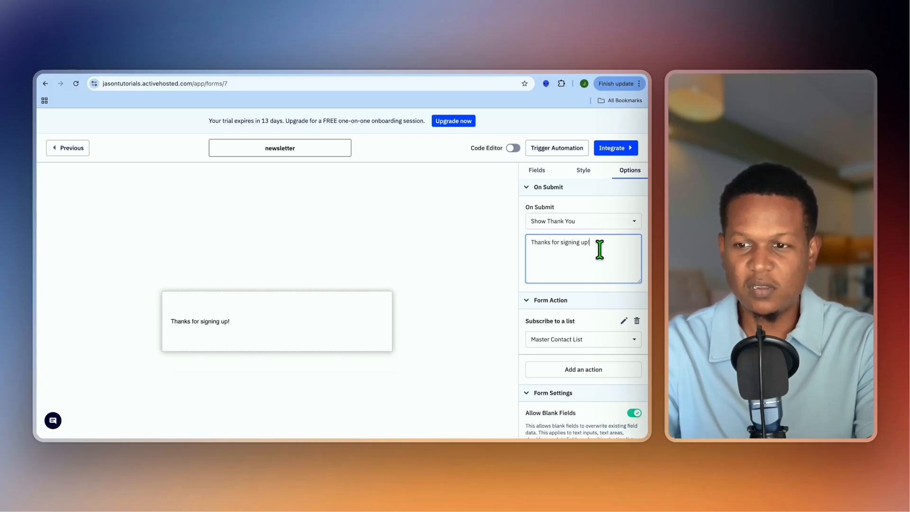
{"action": "left_click", "coordinate": [614, 149]}
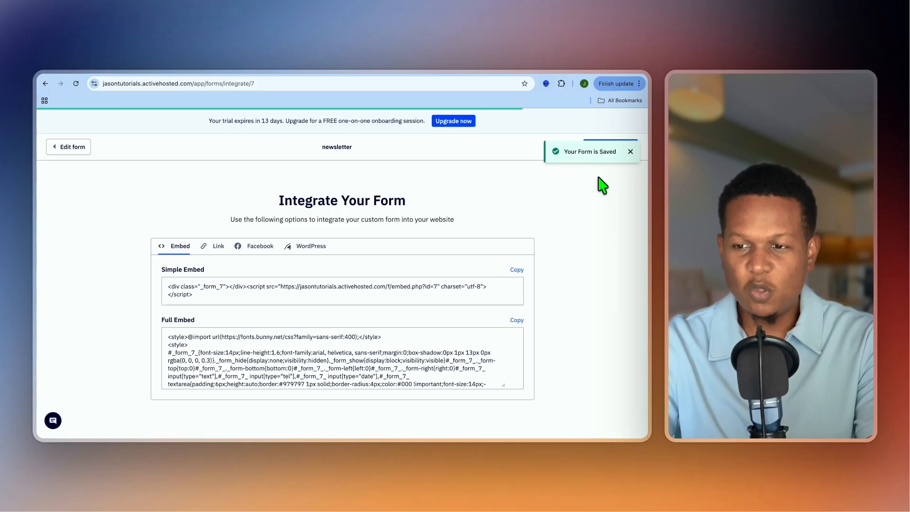
{"action": "left_click", "coordinate": [632, 153]}
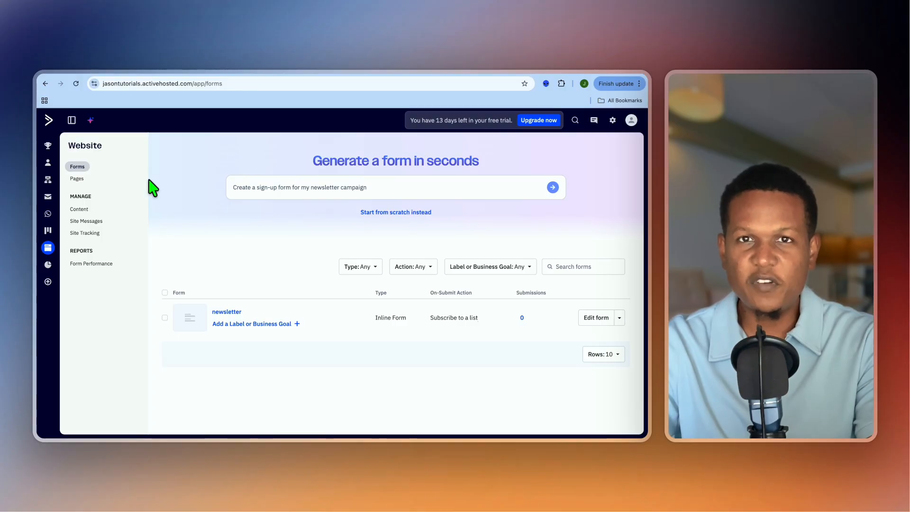
- Start a new landing page from the stock Lead Generation Layout template
{"action": "left_click", "coordinate": [77, 180]}
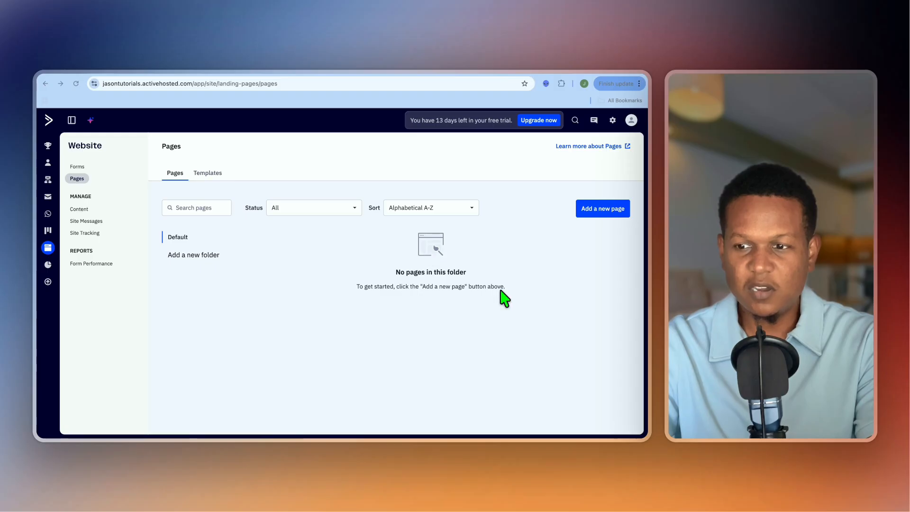
{"action": "left_click", "coordinate": [611, 214]}
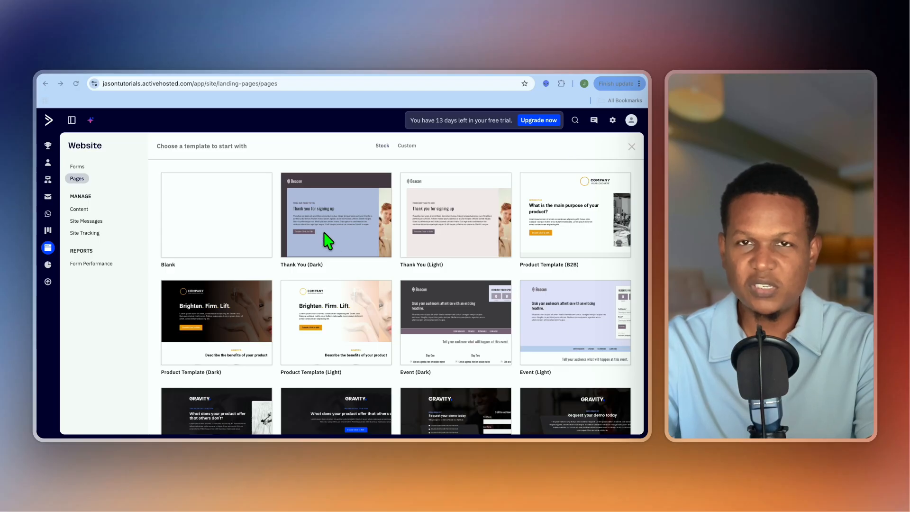
{"action": "scroll", "coordinate": [355, 285], "scroll_direction": "down", "scroll_amount": 8}
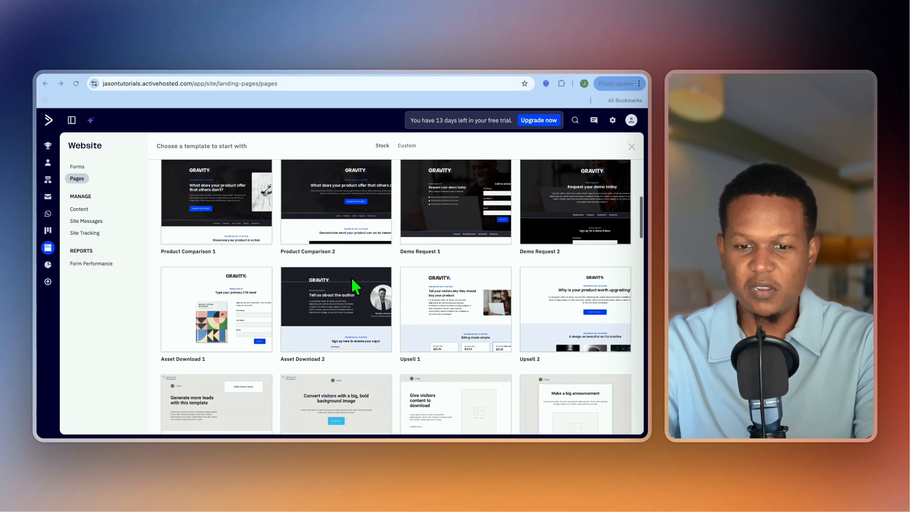
{"action": "scroll", "coordinate": [354, 286], "scroll_direction": "down", "scroll_amount": 3}
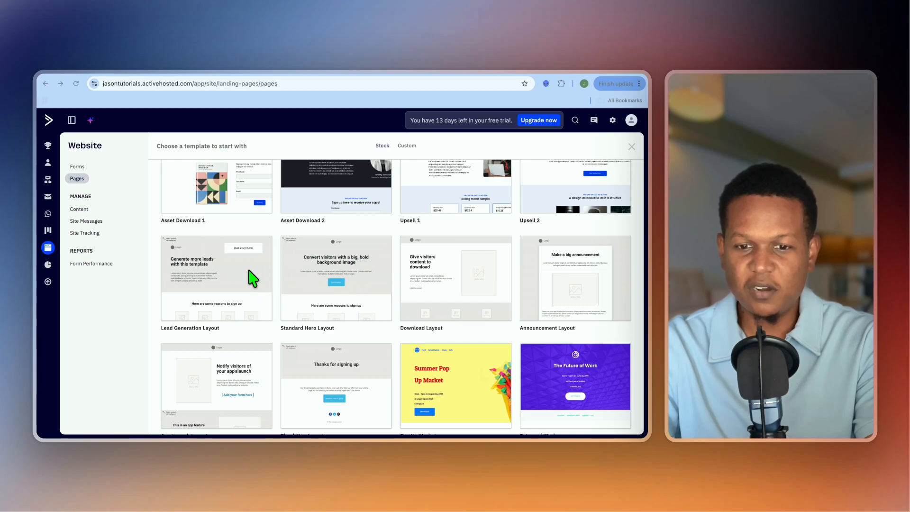
{"action": "left_click", "coordinate": [208, 278]}
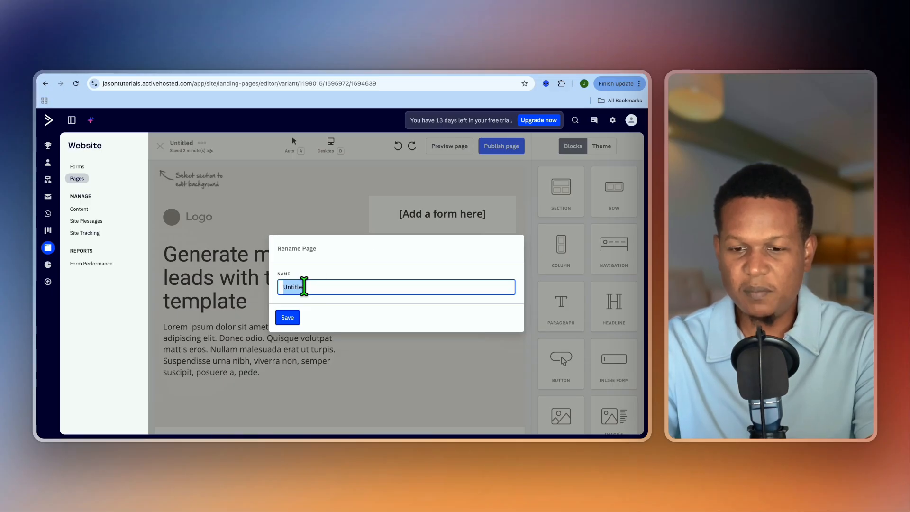
- Name the landing page "newletter landing page" and save the name
{"action": "type", "text": "m"}
{"action": "key", "text": "BackSpace"}
{"action": "type", "text": "n"}
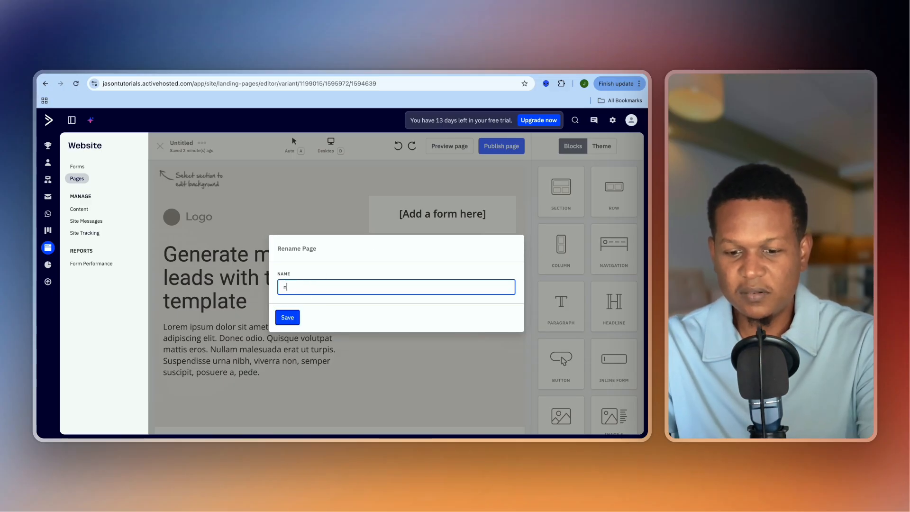
{"action": "type", "text": "ewletter landing page"}
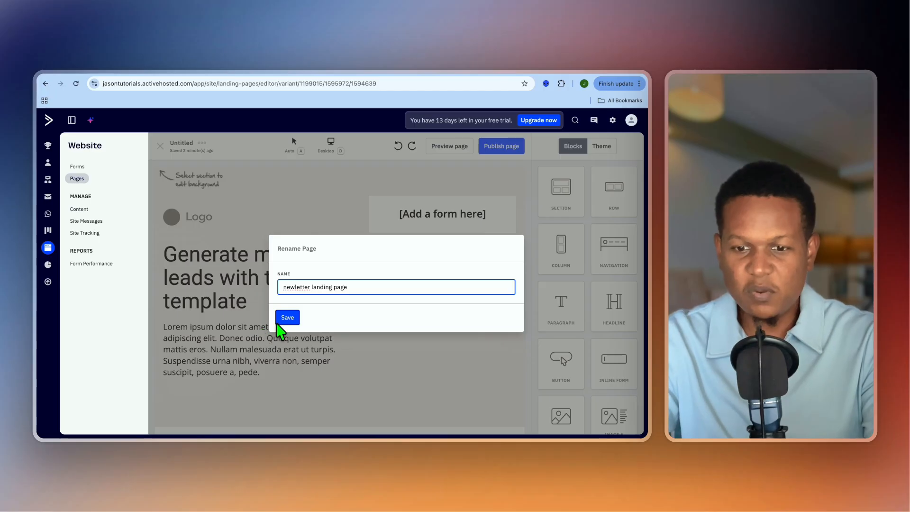
{"action": "left_click", "coordinate": [284, 318]}
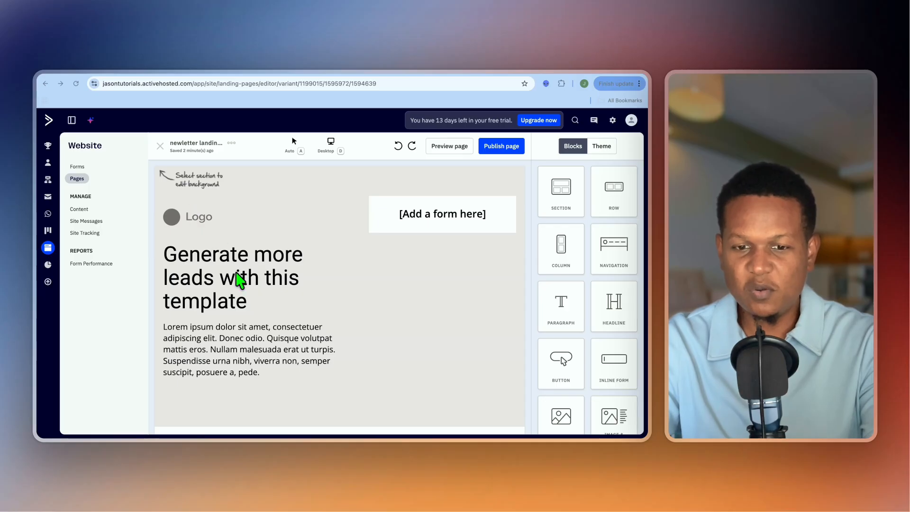
- Replace the "[Add a form here]" placeholder with an inline form block using the existing newsletter form
{"action": "left_click", "coordinate": [235, 274]}
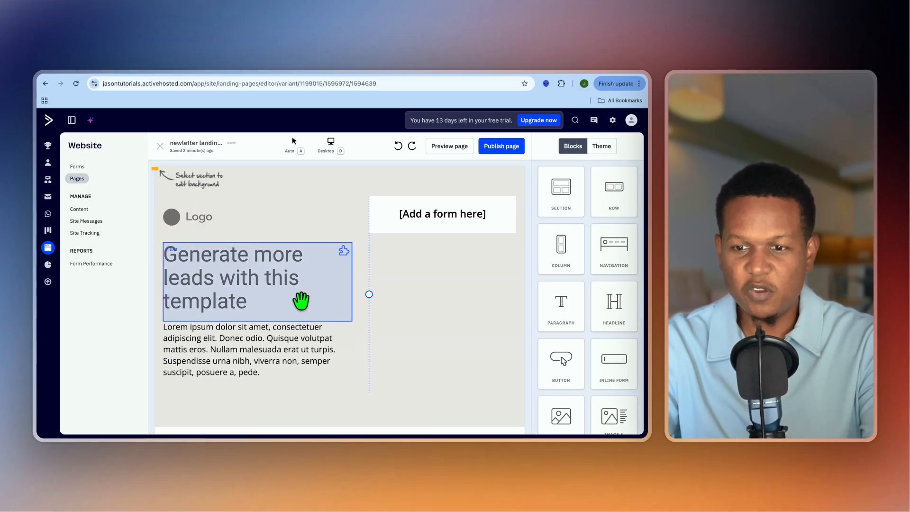
{"action": "left_click", "coordinate": [437, 220]}
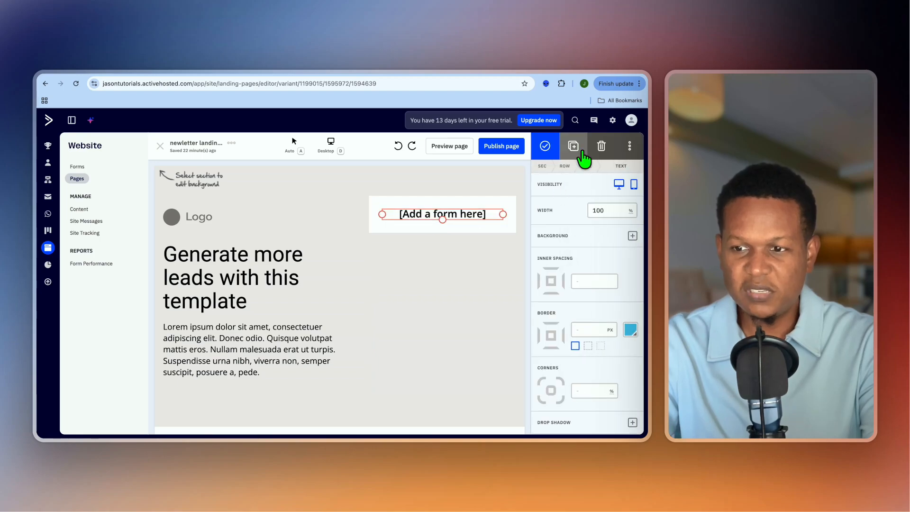
{"action": "left_click", "coordinate": [601, 146]}
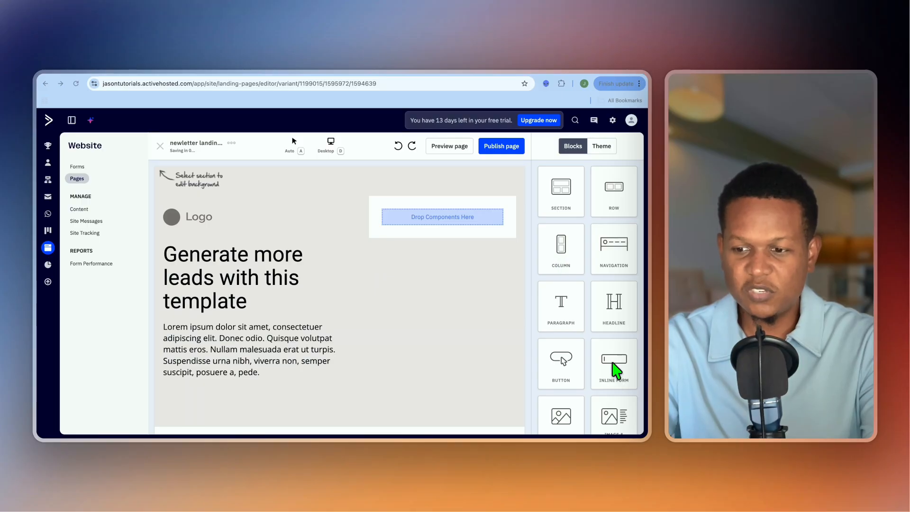
{"action": "left_click_drag", "start_coordinate": [615, 370], "coordinate": [446, 232]}
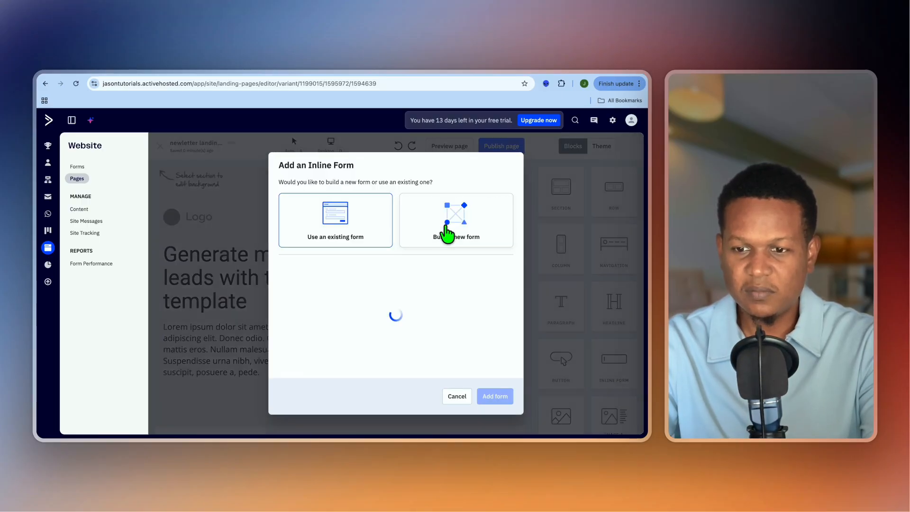
{"action": "left_click", "coordinate": [444, 315]}
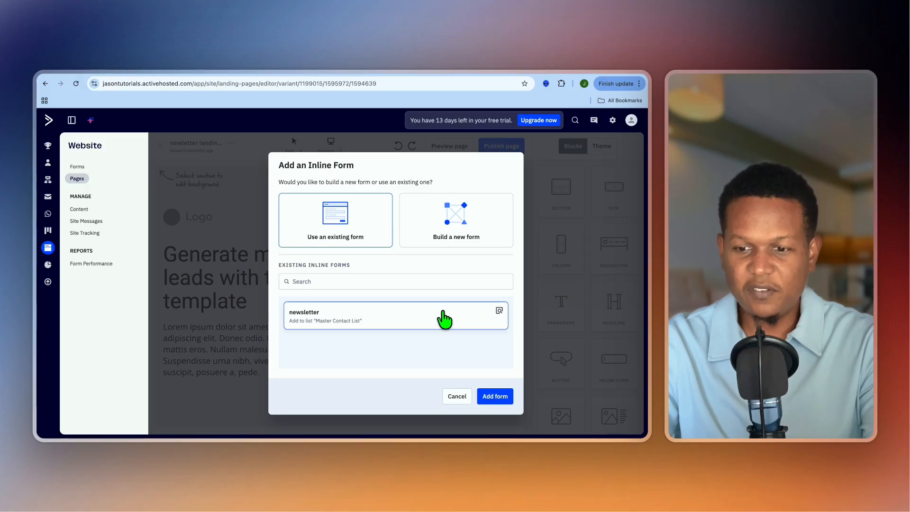
{"action": "left_click", "coordinate": [498, 396]}
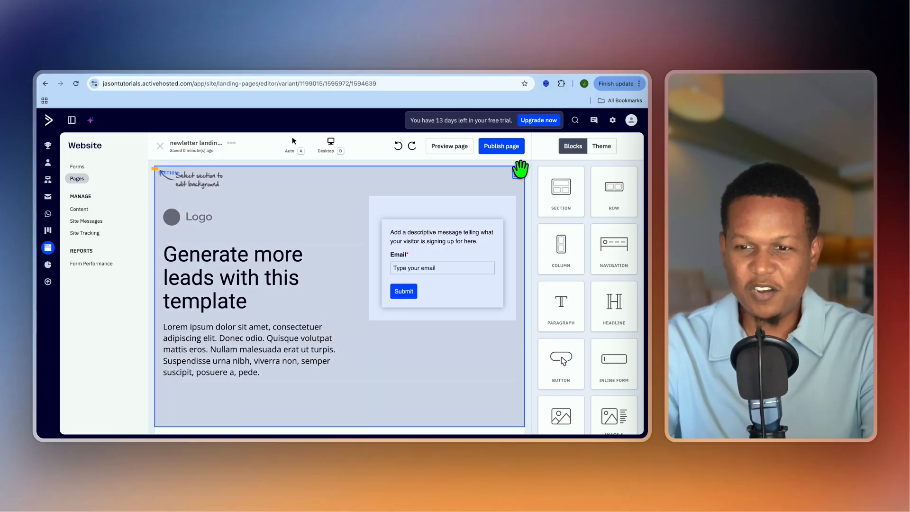
- Publish the landing page under the URL newletter-landing-page and open its live view
{"action": "left_click", "coordinate": [501, 148]}
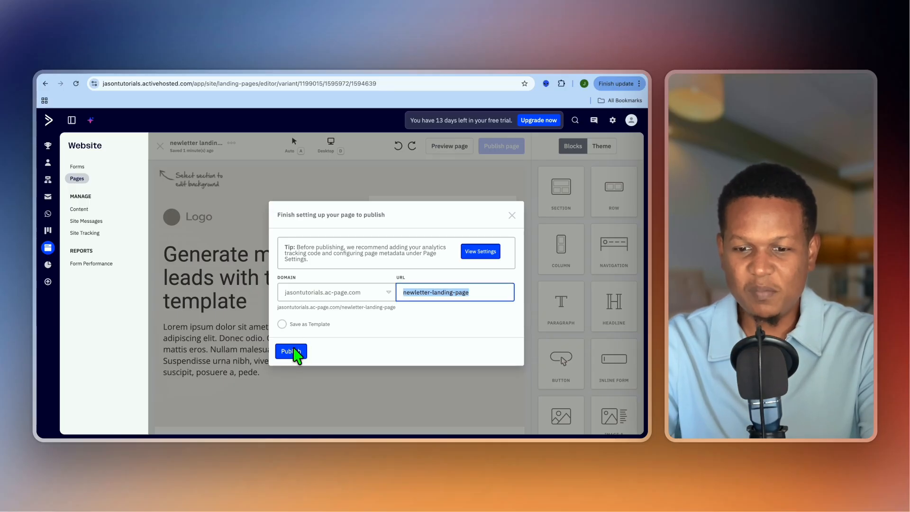
{"action": "left_click", "coordinate": [292, 350]}
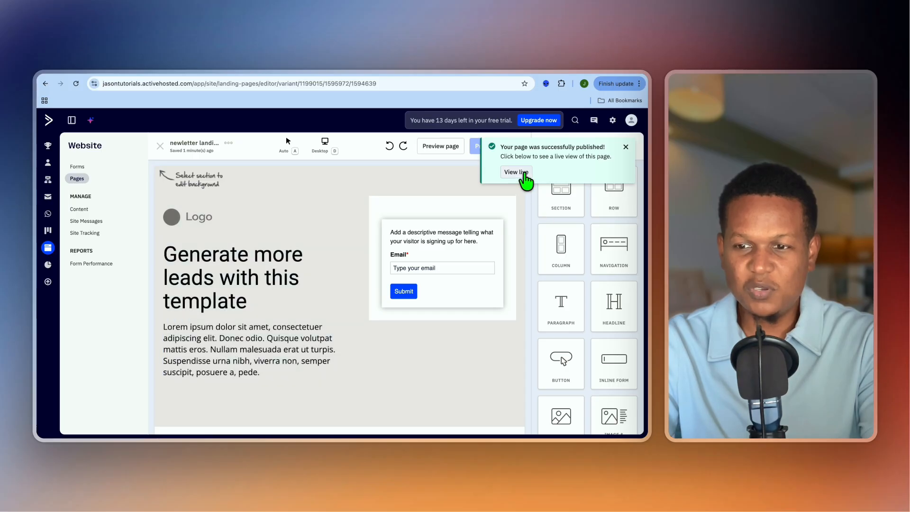
{"action": "left_click", "coordinate": [521, 173]}
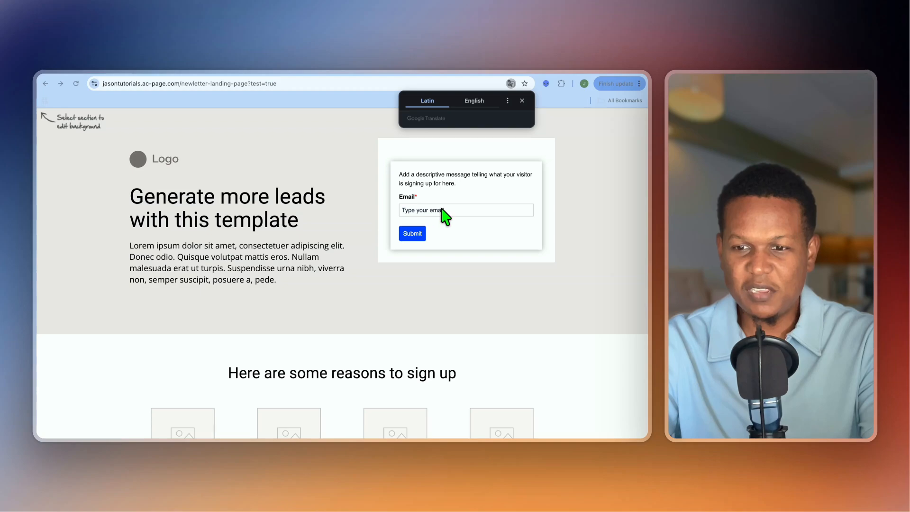
- Submit the live page's sign-up form with the saved email address and check the account's contacts list
{"action": "left_click", "coordinate": [439, 210]}
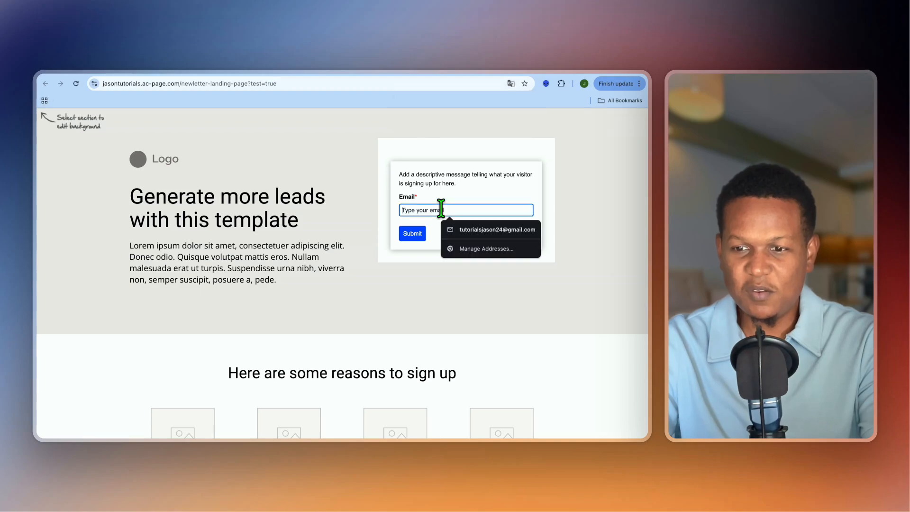
{"action": "left_click", "coordinate": [481, 230]}
{"action": "left_click", "coordinate": [413, 233]}
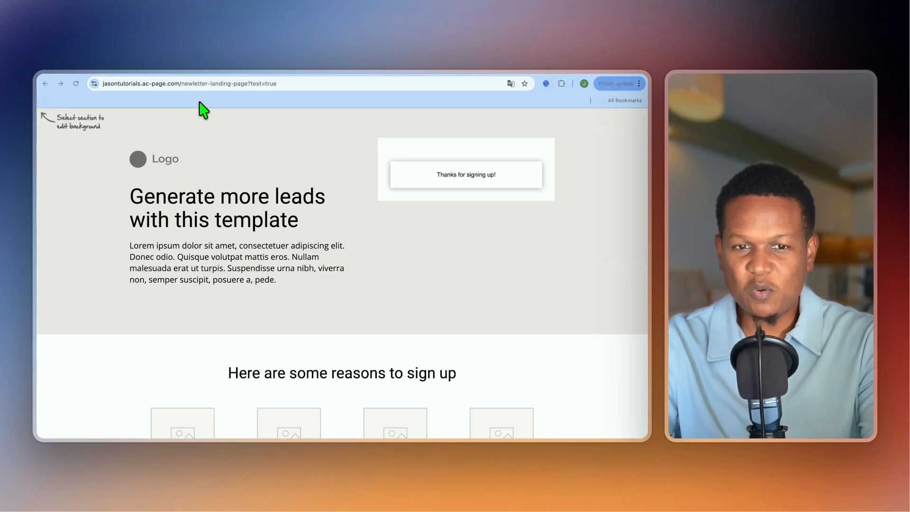
{"action": "left_click", "coordinate": [100, 76]}
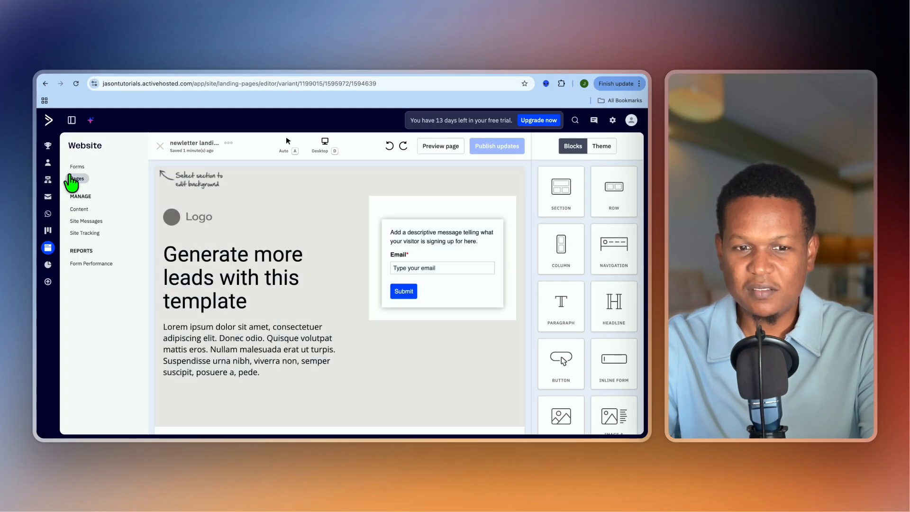
{"action": "left_click", "coordinate": [56, 163]}
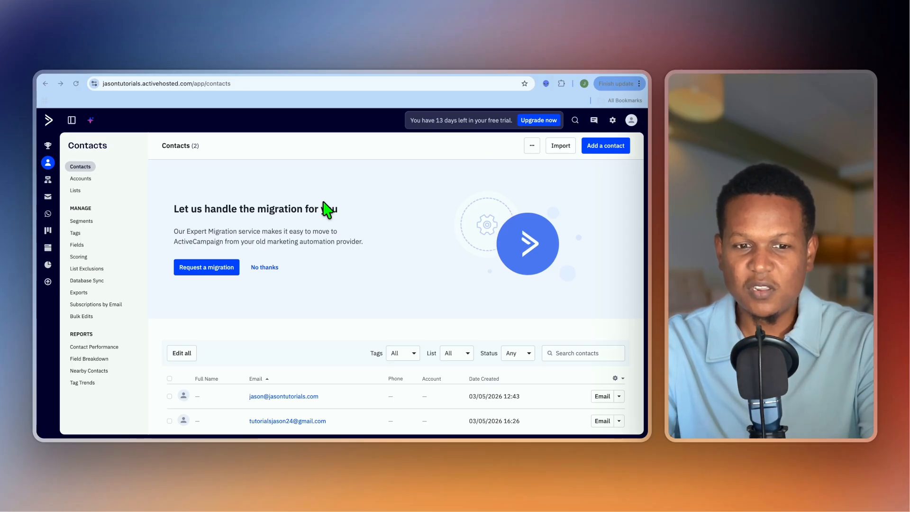
- Create a new automation from scratch instead of using a recipe
{"action": "left_click", "coordinate": [54, 179]}
{"action": "scroll", "coordinate": [319, 258], "scroll_direction": "down", "scroll_amount": 2}
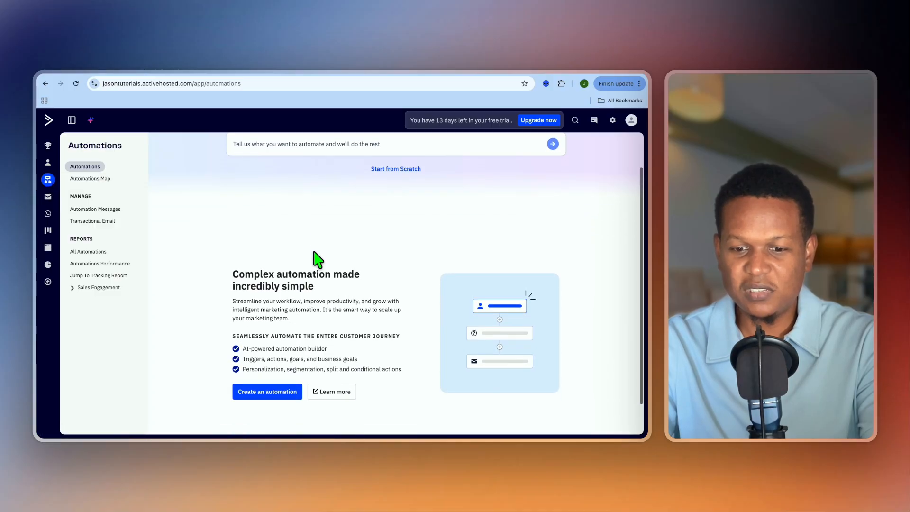
{"action": "left_click", "coordinate": [283, 356]}
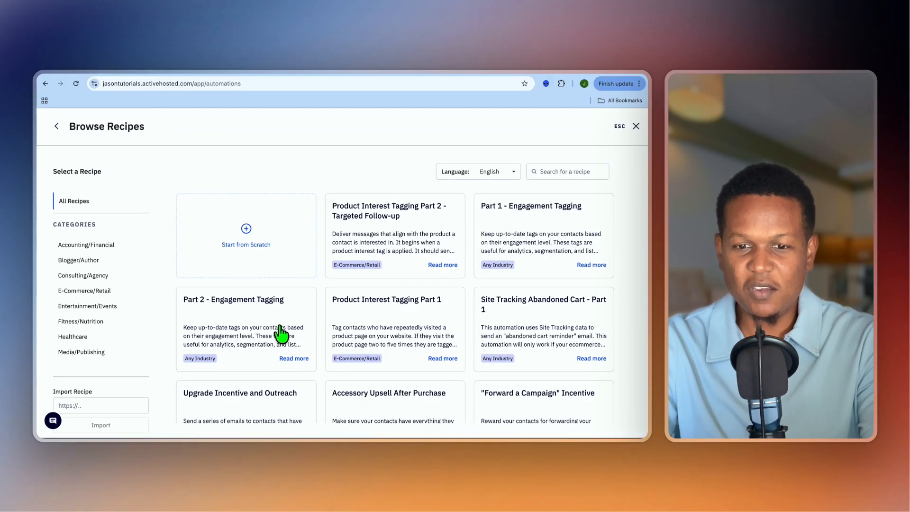
{"action": "left_click", "coordinate": [256, 244]}
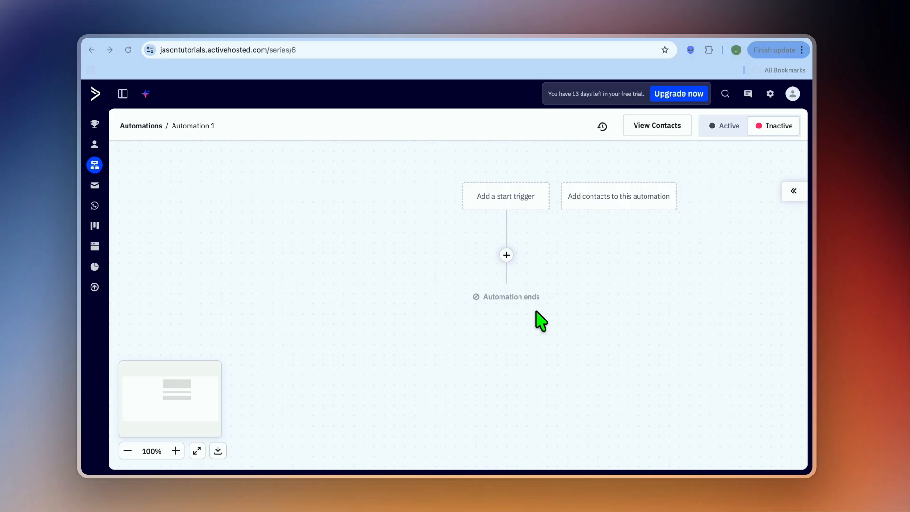
- Add a start trigger that runs the automation when a contact subscribes to the Master Contact List
{"action": "left_click", "coordinate": [500, 198]}
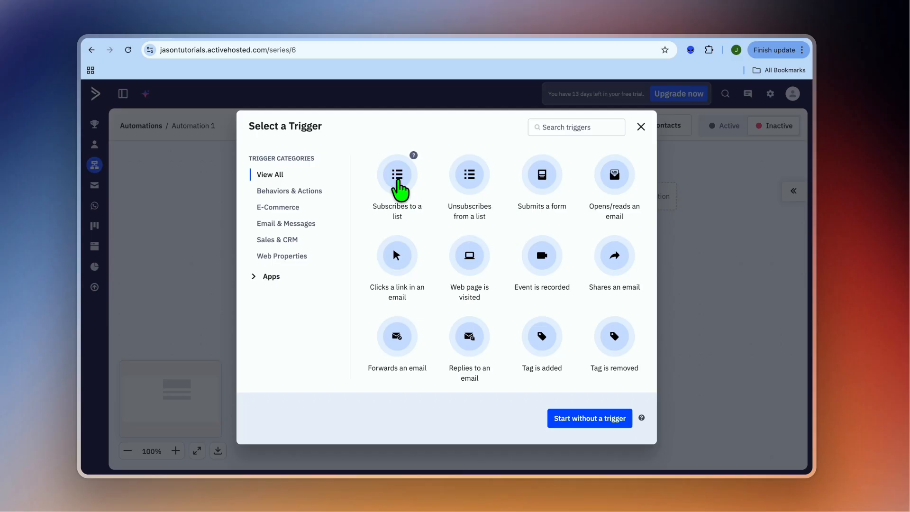
{"action": "left_click", "coordinate": [401, 189]}
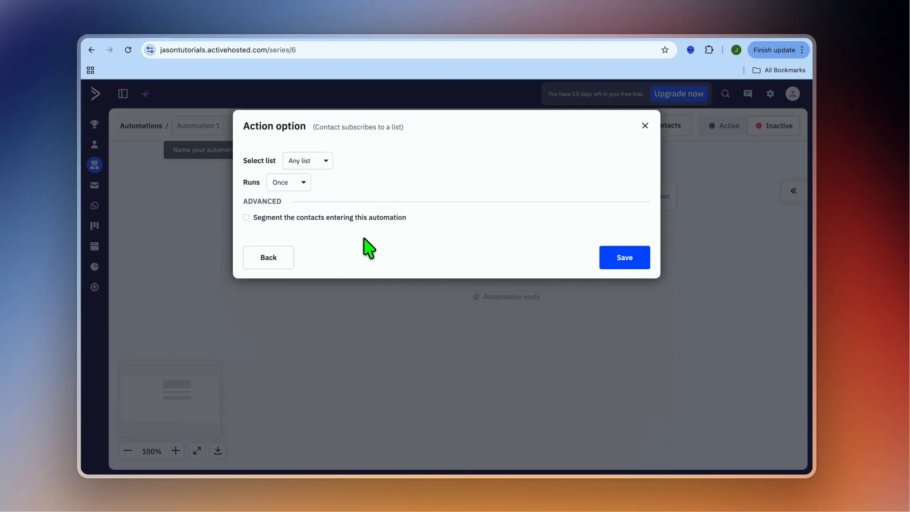
{"action": "left_click", "coordinate": [319, 161]}
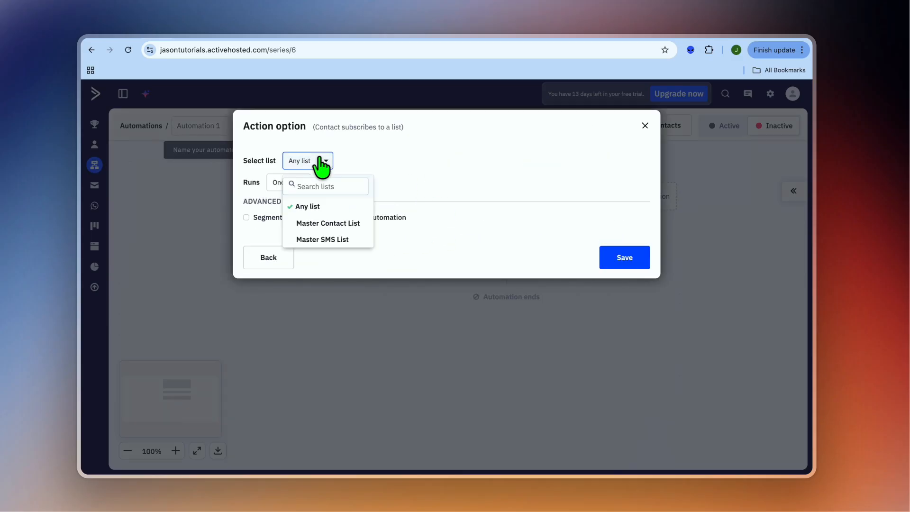
{"action": "left_click", "coordinate": [333, 223]}
{"action": "left_click", "coordinate": [620, 261]}
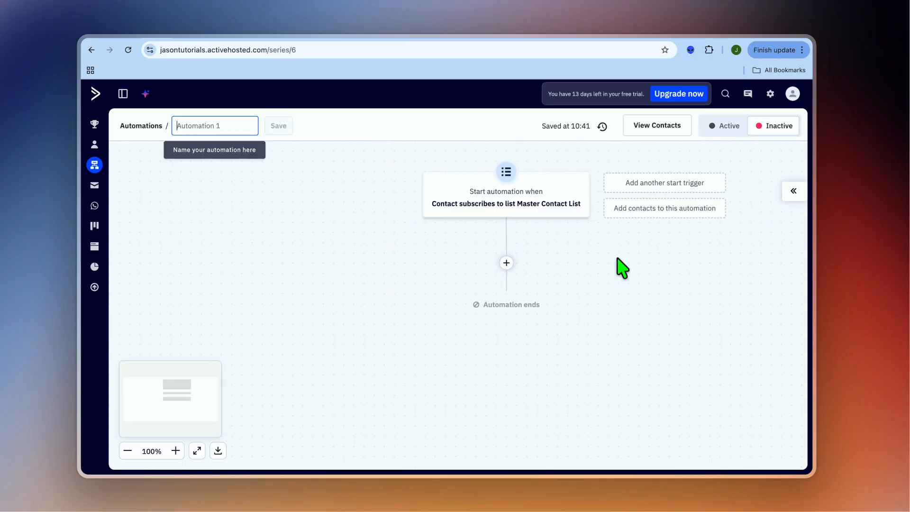
- Add an action after the trigger that tags the contact with the existing "lead" tag
{"action": "left_click", "coordinate": [506, 263]}
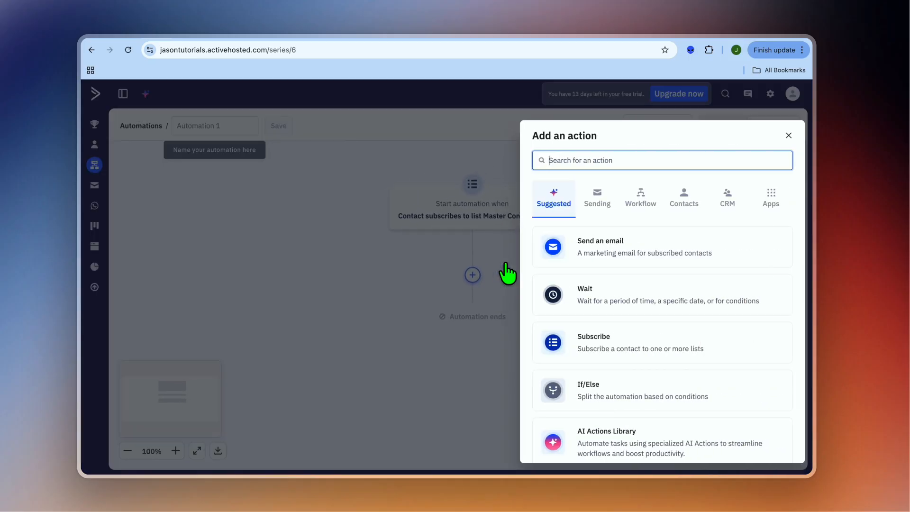
{"action": "left_click", "coordinate": [687, 204]}
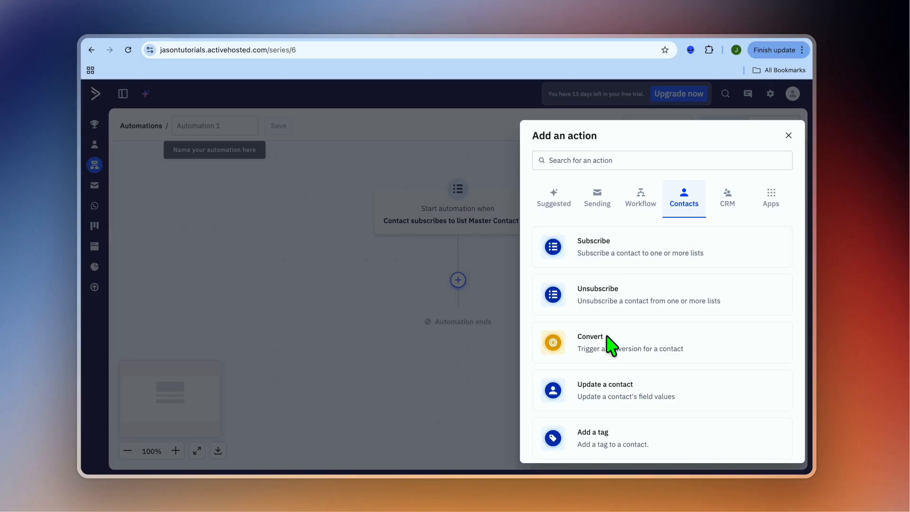
{"action": "left_click", "coordinate": [588, 436]}
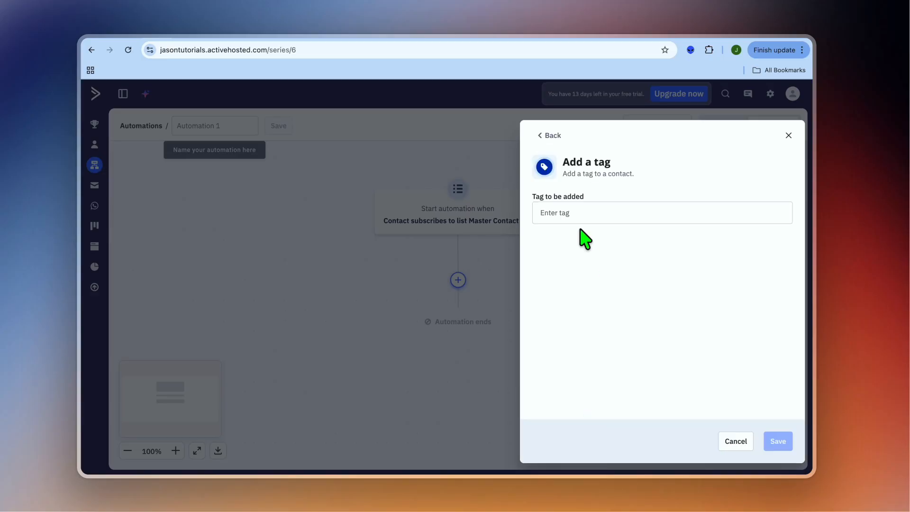
{"action": "left_click", "coordinate": [572, 211]}
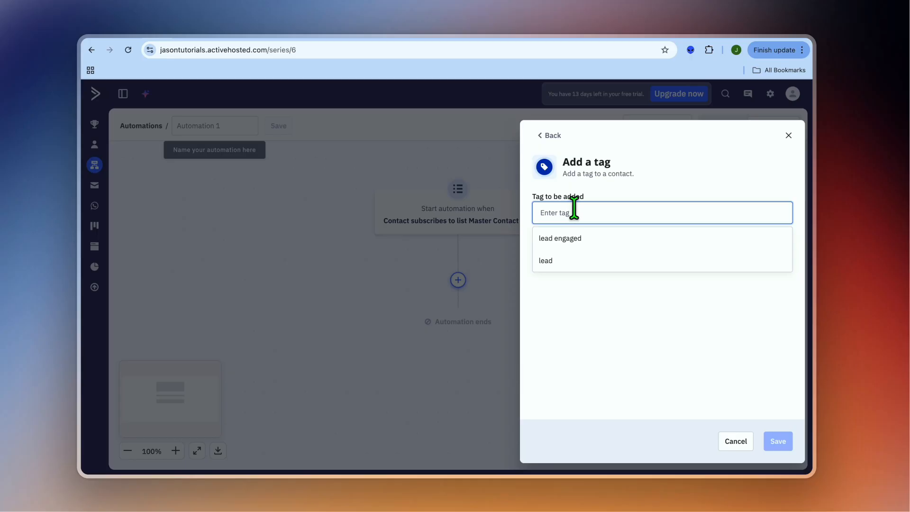
{"action": "left_click", "coordinate": [560, 260]}
{"action": "left_click", "coordinate": [783, 444]}
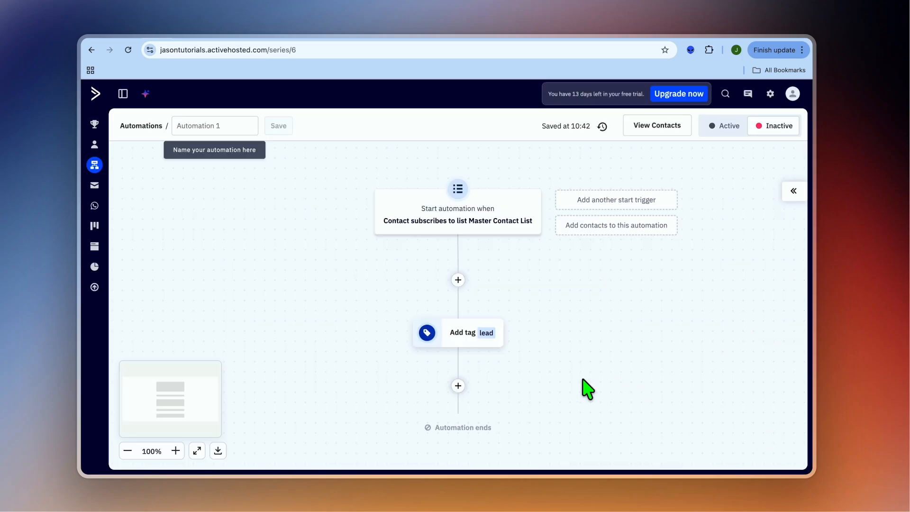
- Add a send-email action after the "lead" tag, using a new email created from the blank canvas
{"action": "scroll", "coordinate": [520, 345], "scroll_direction": "down", "scroll_amount": 2}
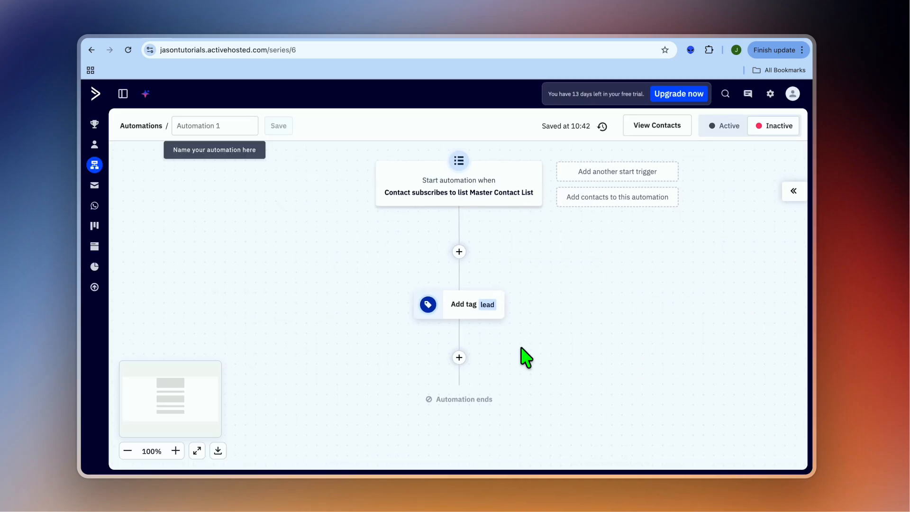
{"action": "left_click", "coordinate": [459, 348]}
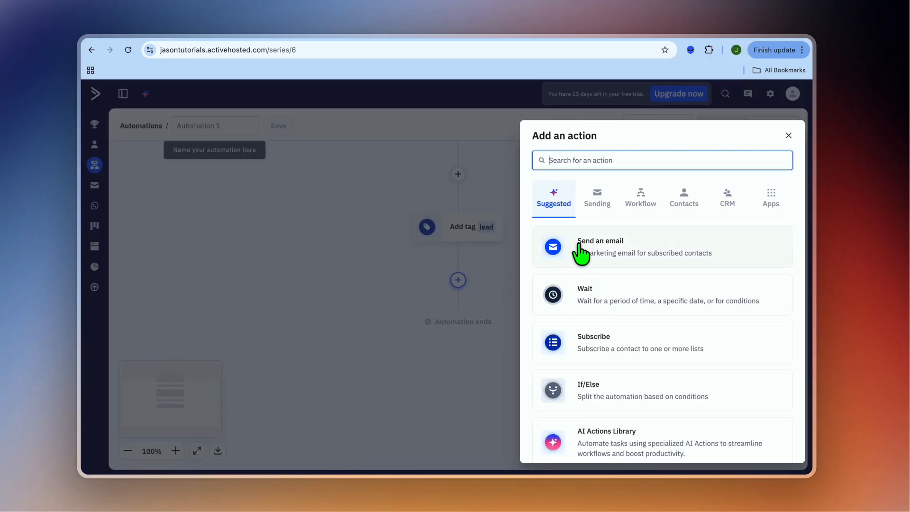
{"action": "left_click", "coordinate": [579, 251]}
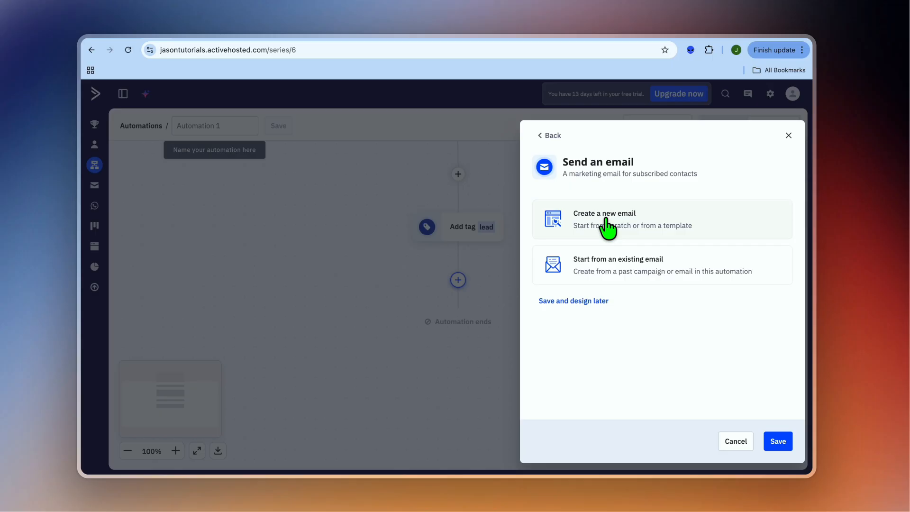
{"action": "left_click", "coordinate": [606, 228]}
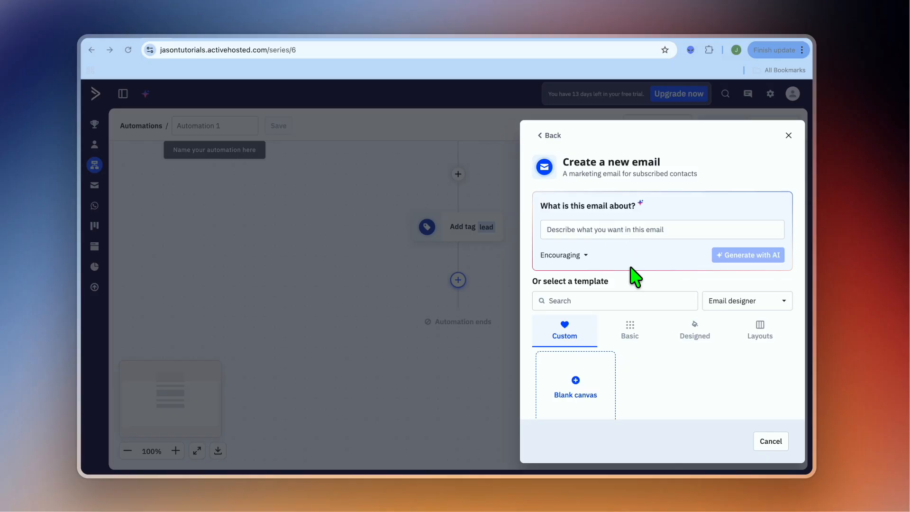
{"action": "left_click", "coordinate": [576, 382]}
{"action": "left_click", "coordinate": [575, 382]}
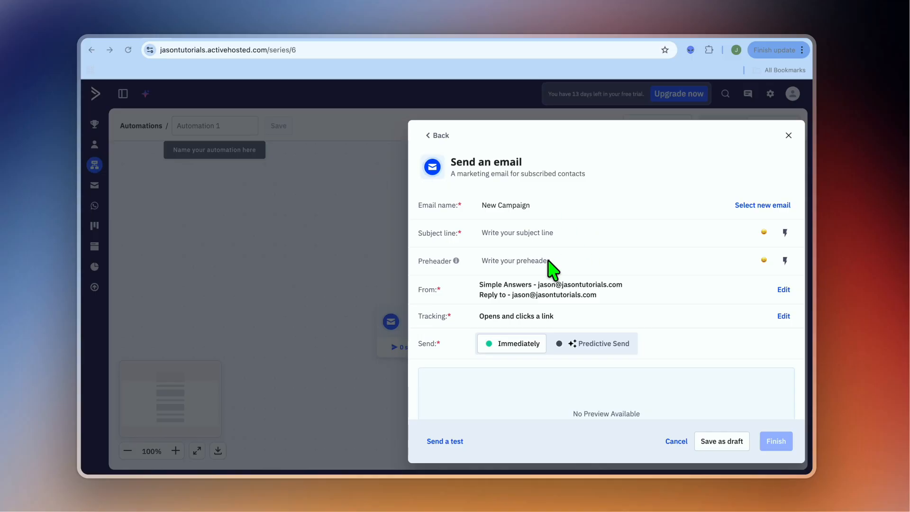
- Give the new email the subject line "heres what you signed up for" and finish the action
{"action": "left_click", "coordinate": [524, 232]}
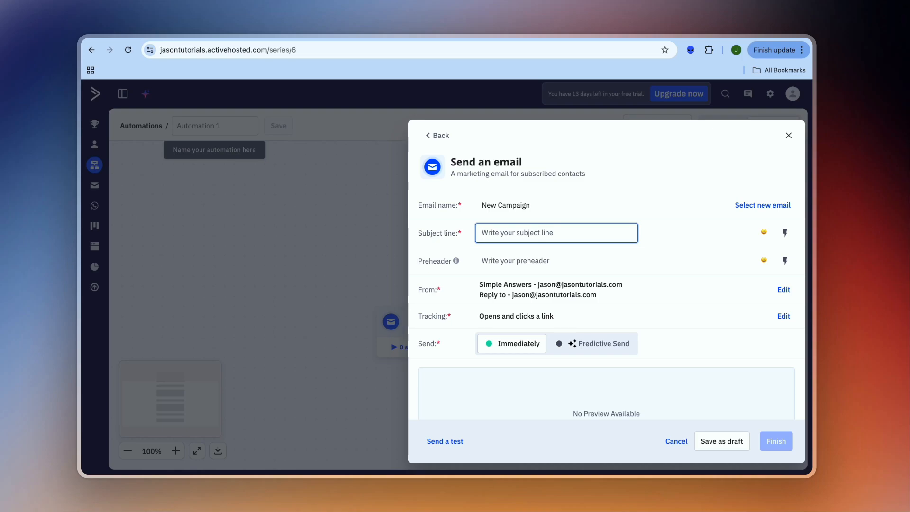
{"action": "type", "text": "heres what you signed up for"}
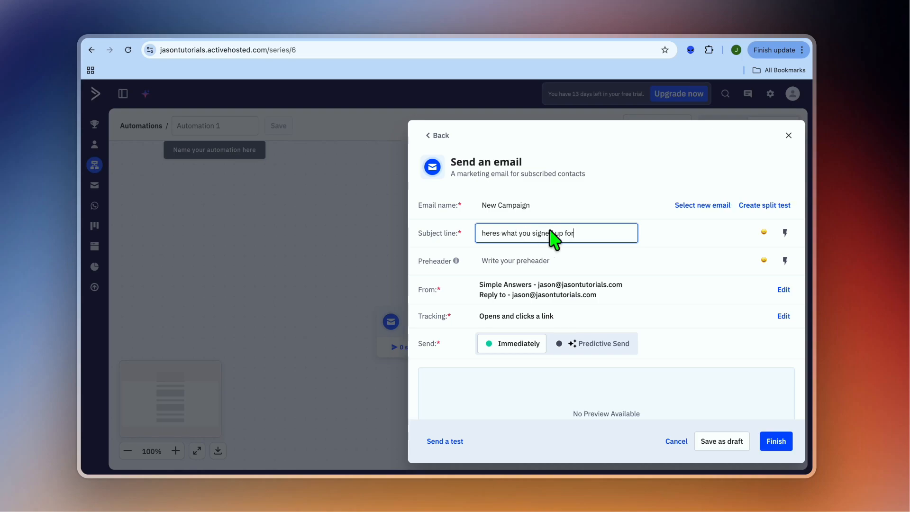
{"action": "scroll", "coordinate": [636, 291], "scroll_direction": "down", "scroll_amount": 3}
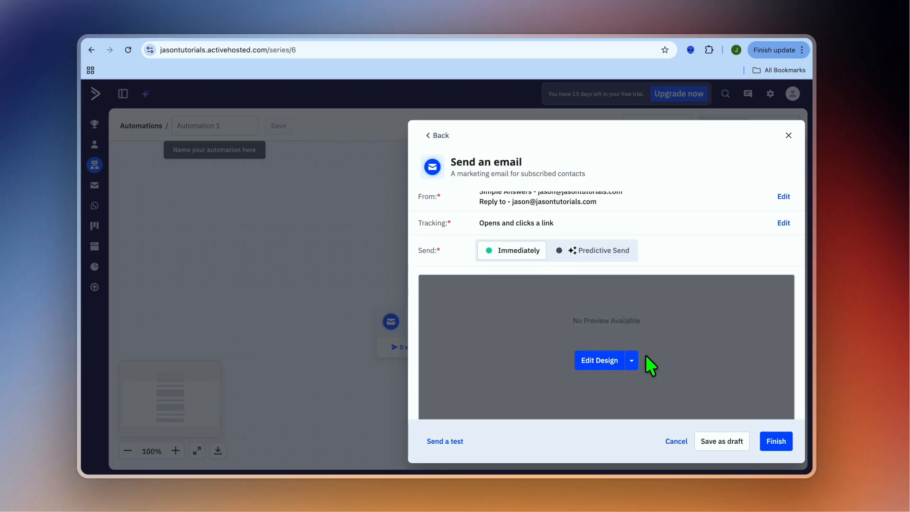
{"action": "scroll", "coordinate": [698, 352], "scroll_direction": "up", "scroll_amount": 1}
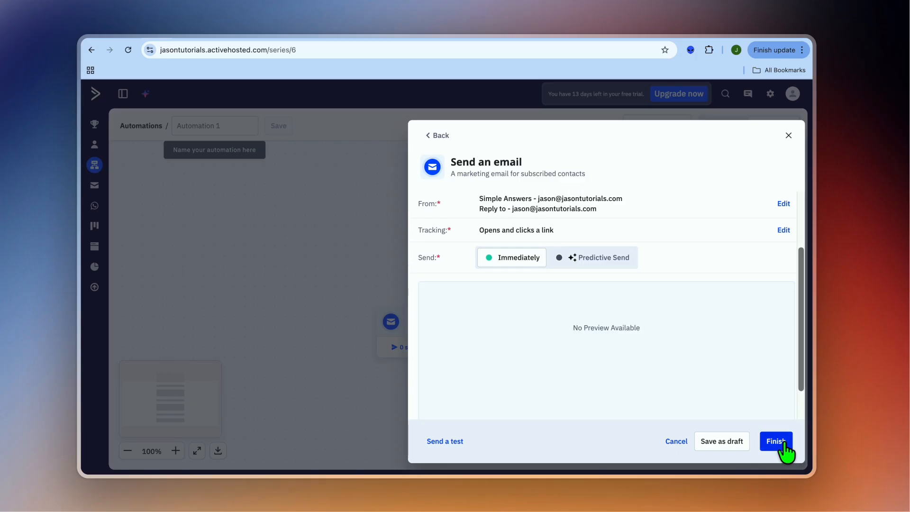
{"action": "left_click", "coordinate": [782, 441]}
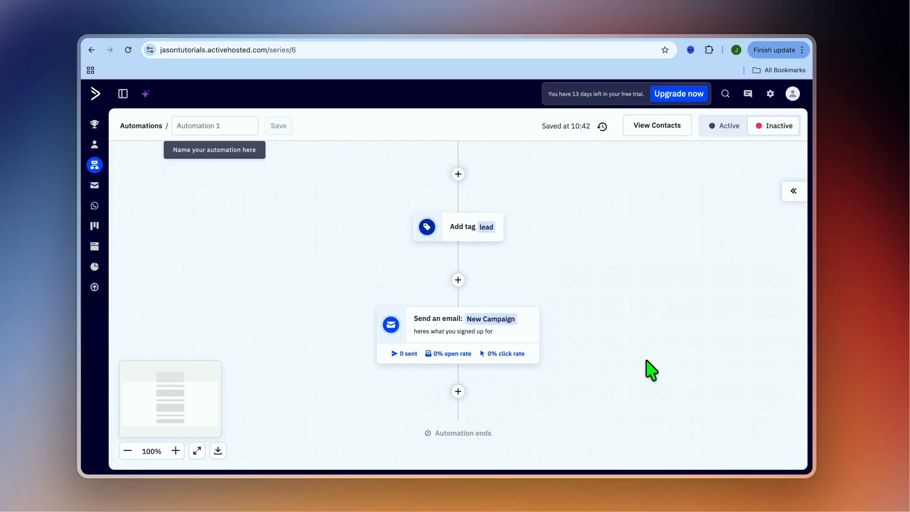
- Add a wait action after the first email, for a set period of 1 day
{"action": "scroll", "coordinate": [642, 350], "scroll_direction": "down", "scroll_amount": 1}
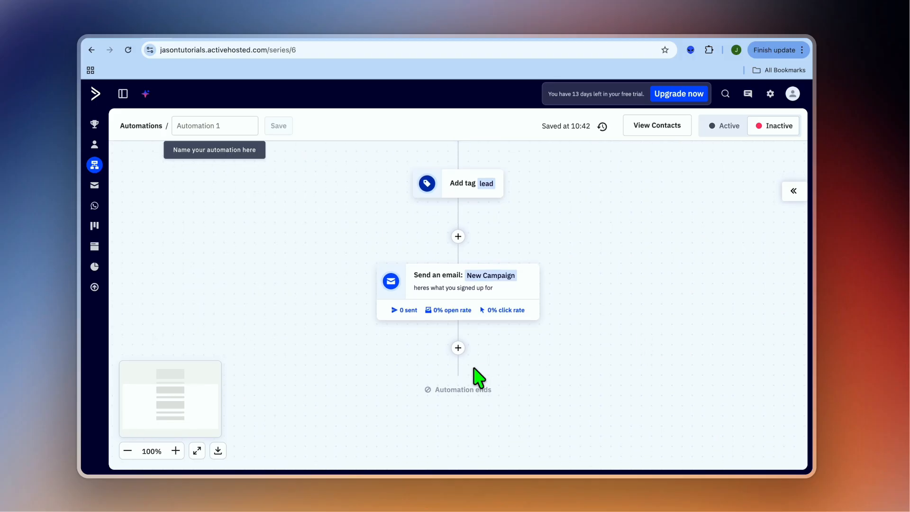
{"action": "left_click", "coordinate": [458, 348]}
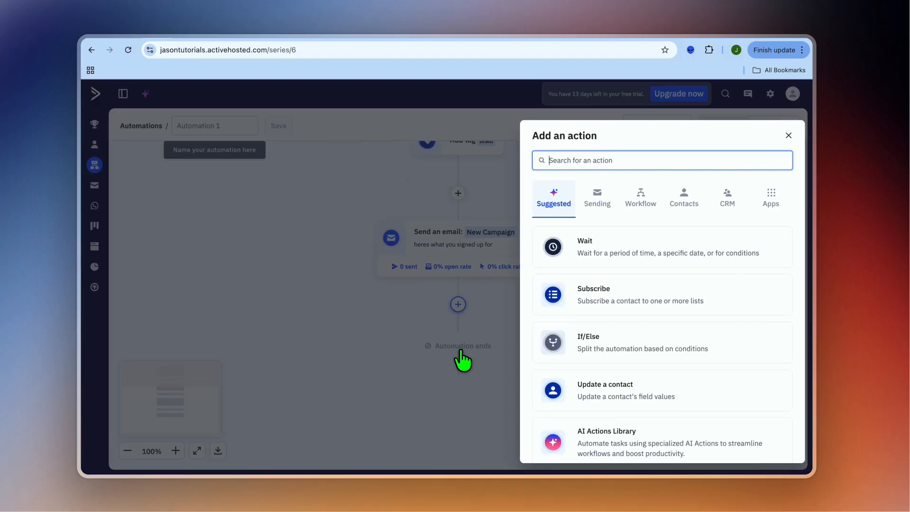
{"action": "left_click", "coordinate": [594, 247]}
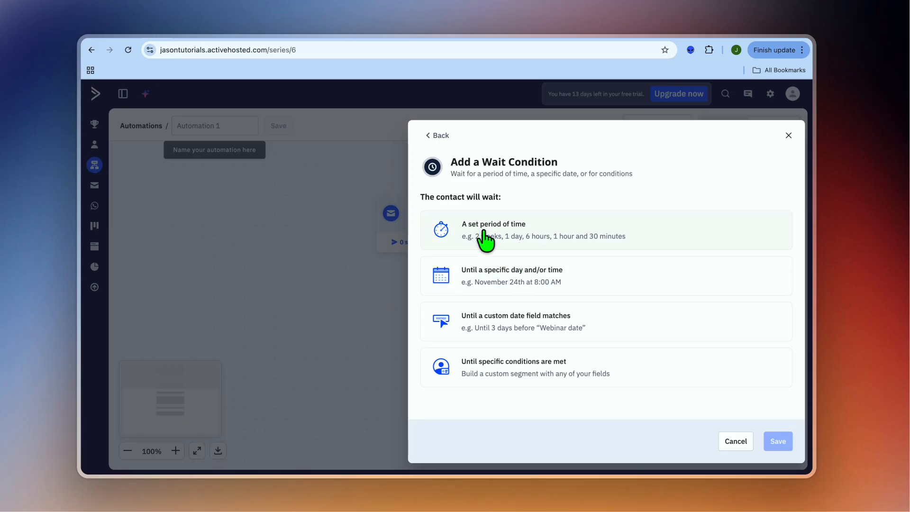
{"action": "left_click", "coordinate": [547, 250]}
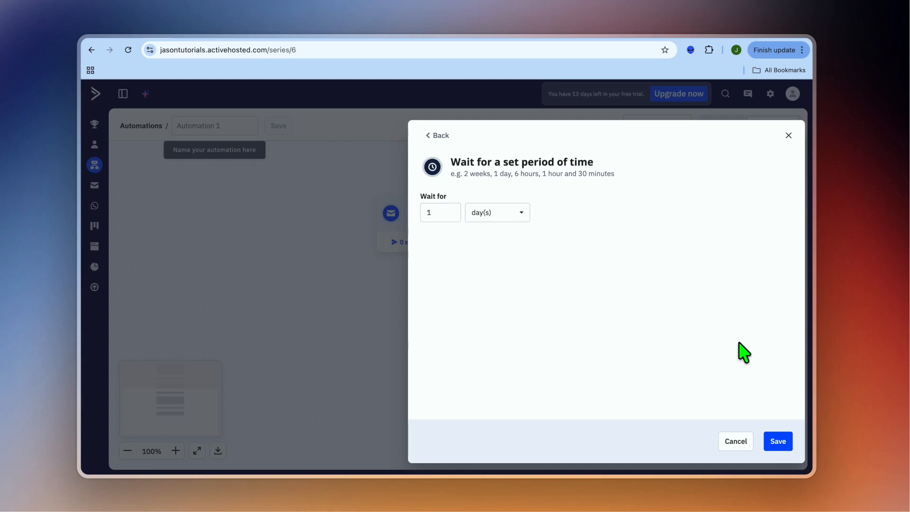
{"action": "left_click", "coordinate": [779, 445]}
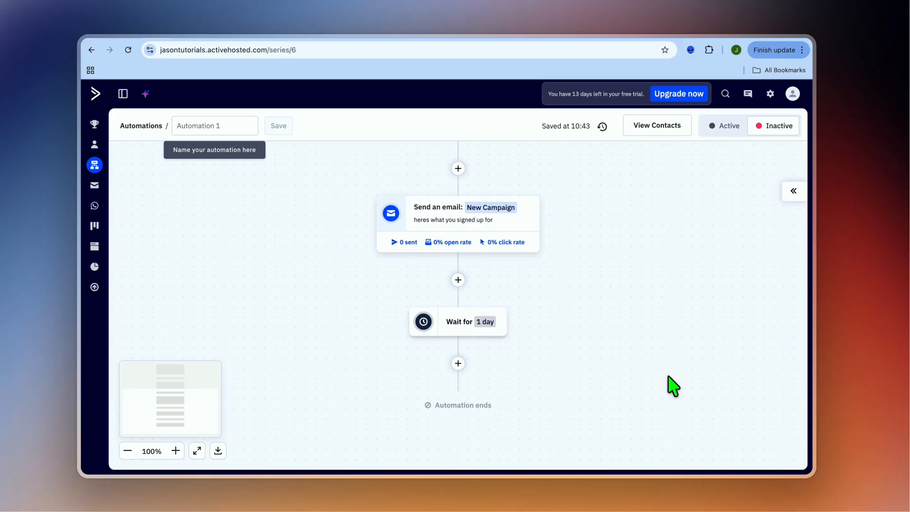
- Add a second send-email action after the 1-day wait, using a new email from the blank canvas
{"action": "left_click", "coordinate": [458, 364]}
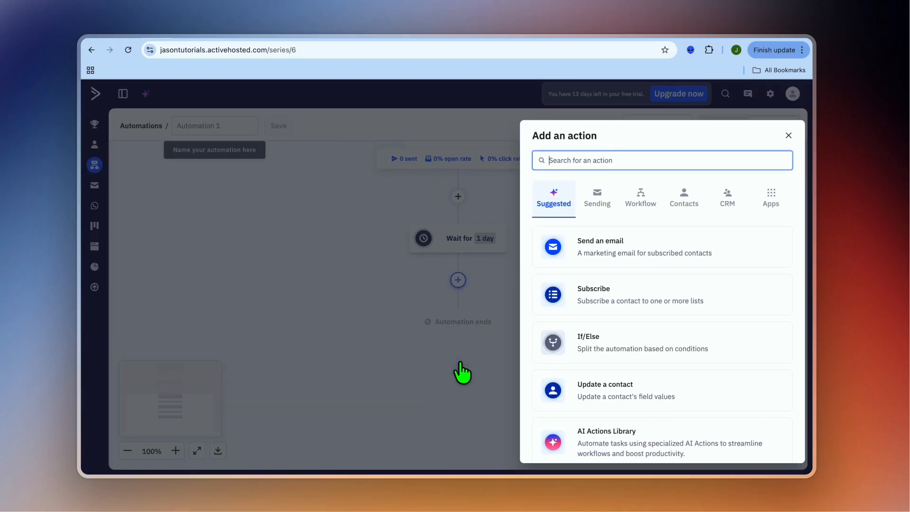
{"action": "left_click", "coordinate": [610, 250]}
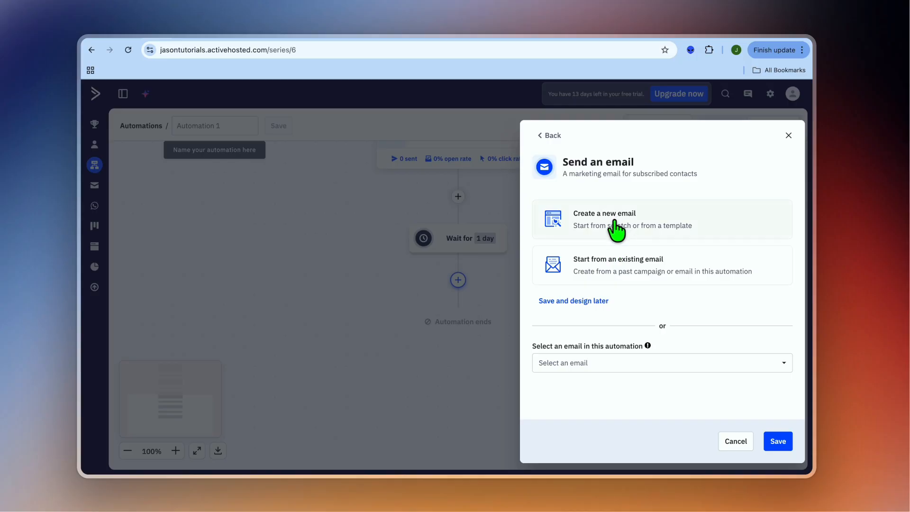
{"action": "left_click", "coordinate": [611, 223]}
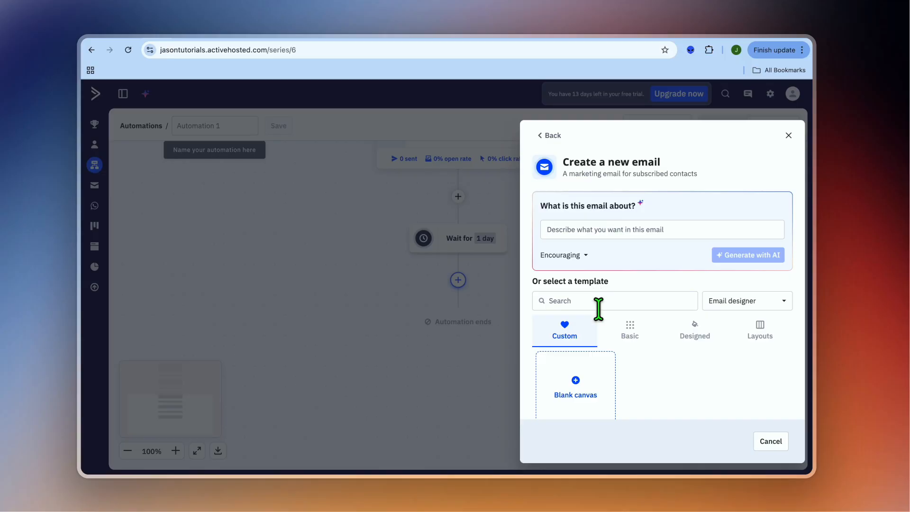
{"action": "left_click", "coordinate": [572, 383]}
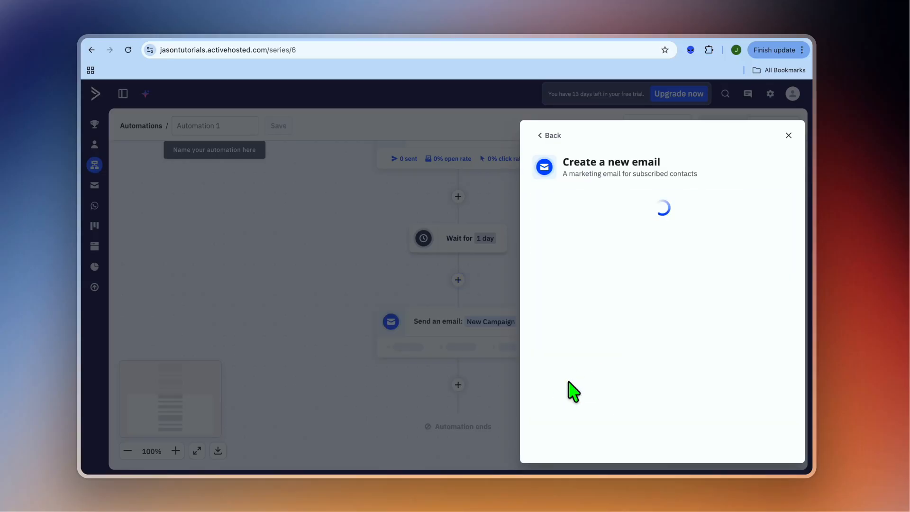
- Give the second email the subject line "most people miss this" and finish the action
{"action": "left_click", "coordinate": [577, 233]}
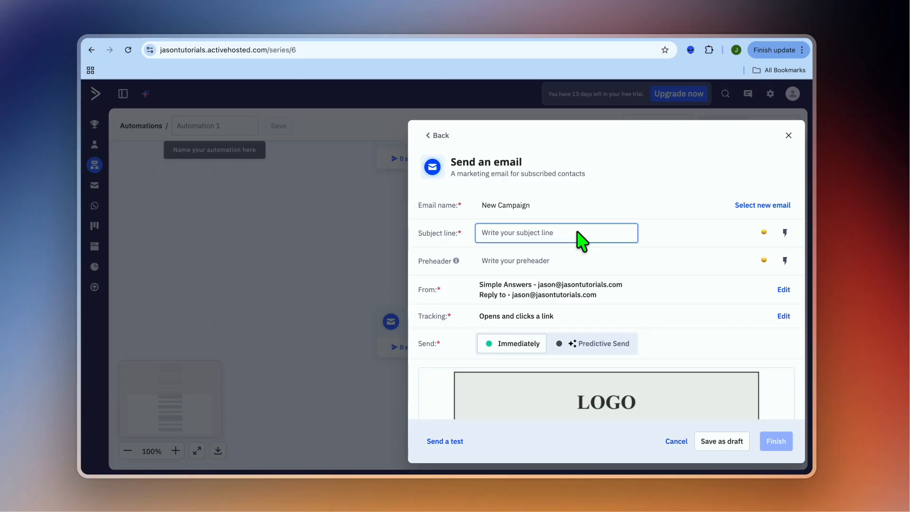
{"action": "type", "text": "m"}
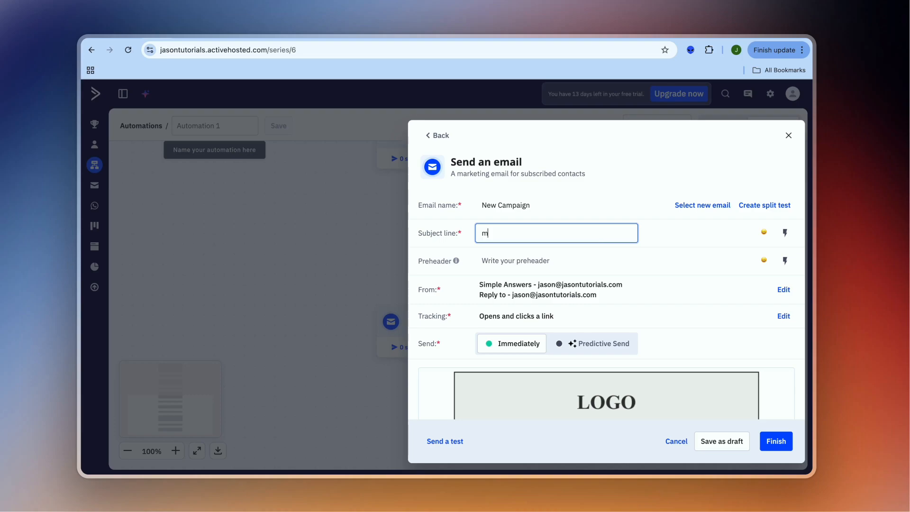
{"action": "type", "text": "ost people miss this"}
{"action": "scroll", "coordinate": [697, 424], "scroll_direction": "down", "scroll_amount": 2}
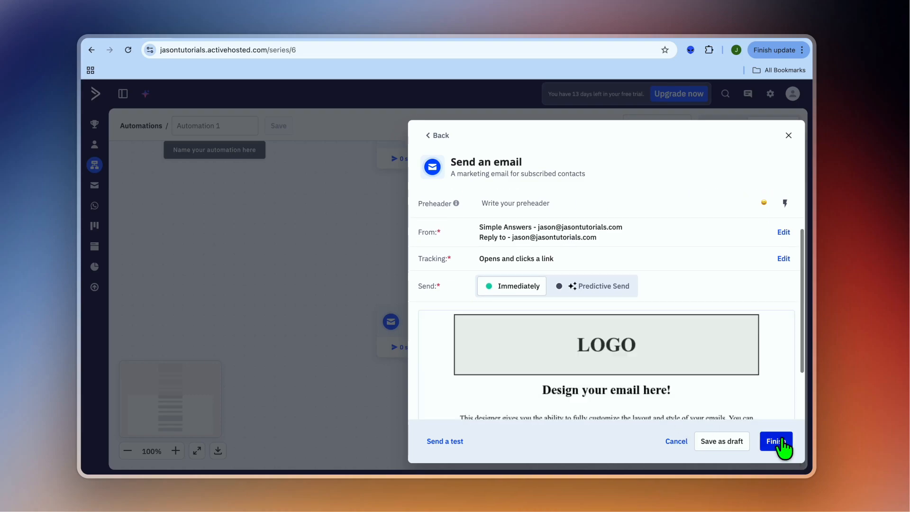
{"action": "left_click", "coordinate": [781, 442]}
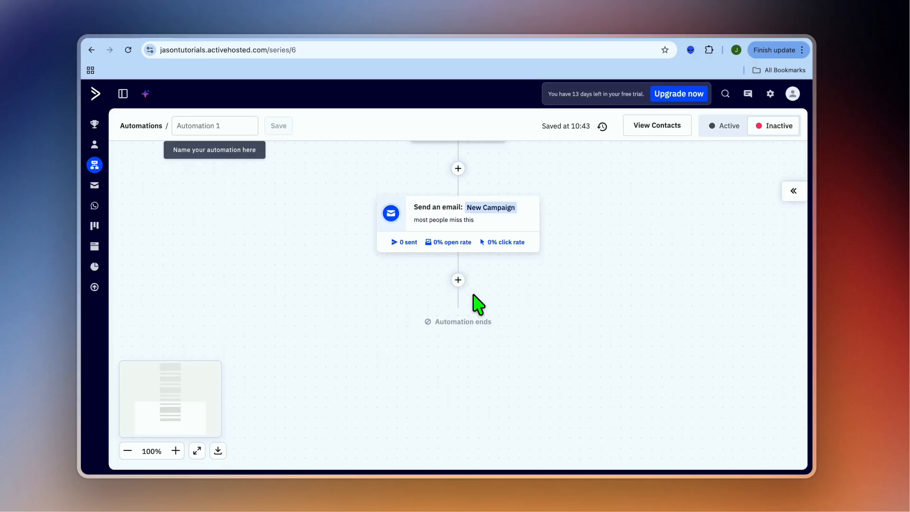
- Add an If/Else split after the second email, checking "Has clicked on a link" for any link in any email in the last 30 days
{"action": "left_click", "coordinate": [458, 280]}
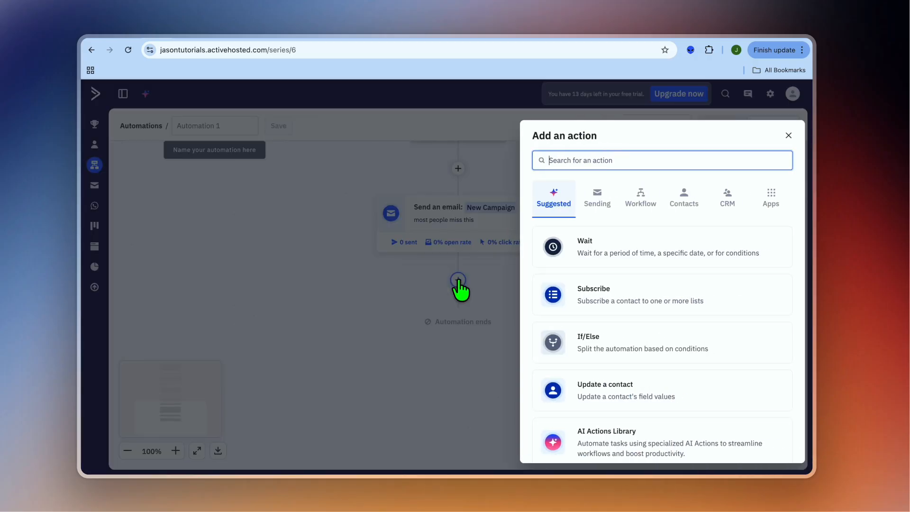
{"action": "left_click", "coordinate": [595, 339]}
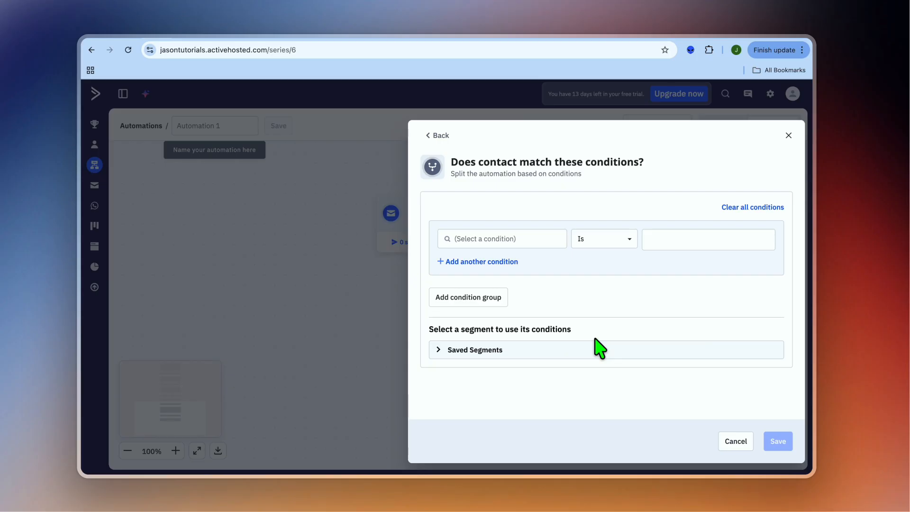
{"action": "left_click", "coordinate": [528, 238]}
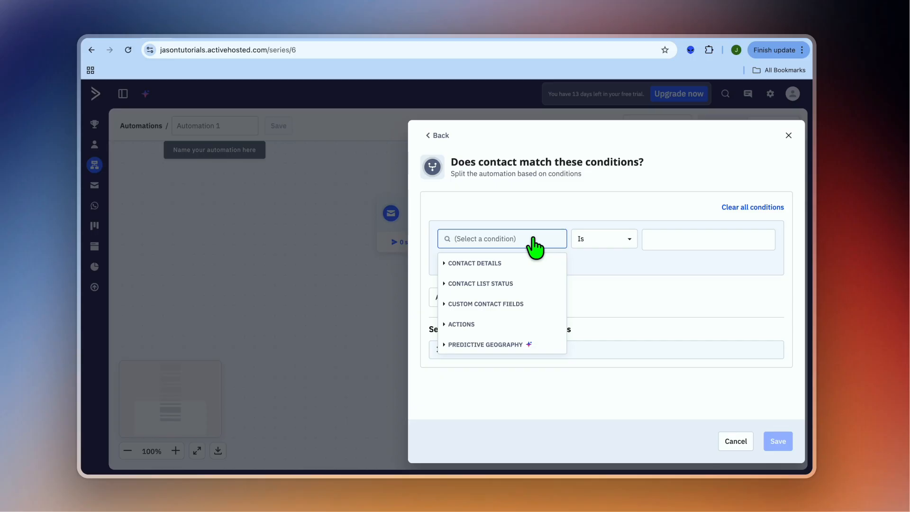
{"action": "left_click", "coordinate": [505, 324]}
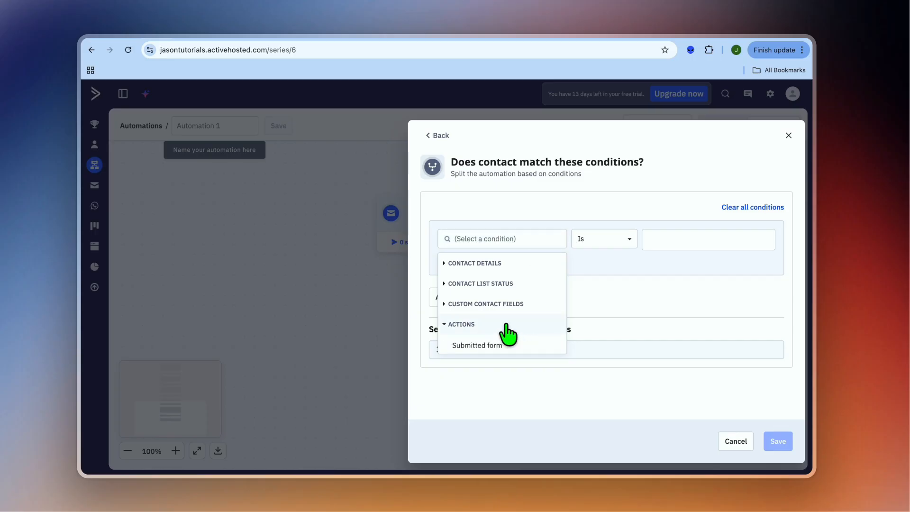
{"action": "scroll", "coordinate": [507, 331], "scroll_direction": "down", "scroll_amount": 2}
{"action": "scroll", "coordinate": [517, 334], "scroll_direction": "down", "scroll_amount": 1}
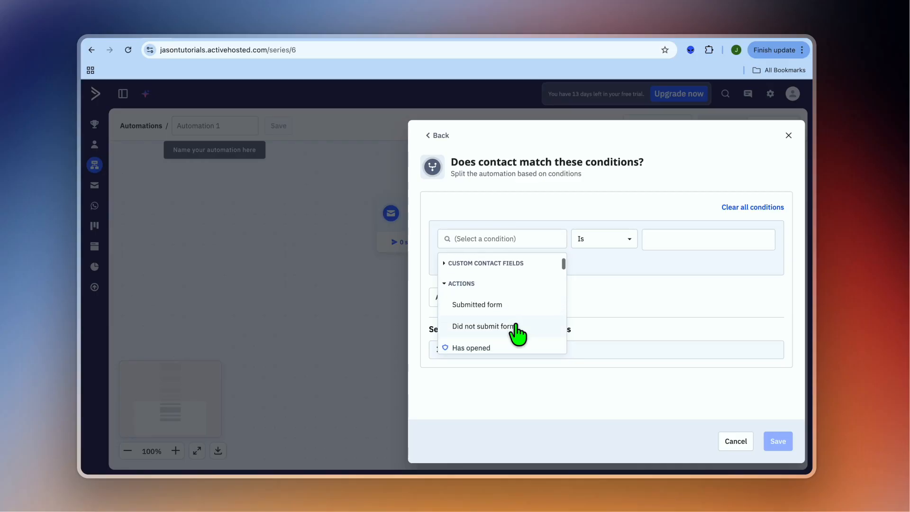
{"action": "scroll", "coordinate": [518, 334], "scroll_direction": "down", "scroll_amount": 6}
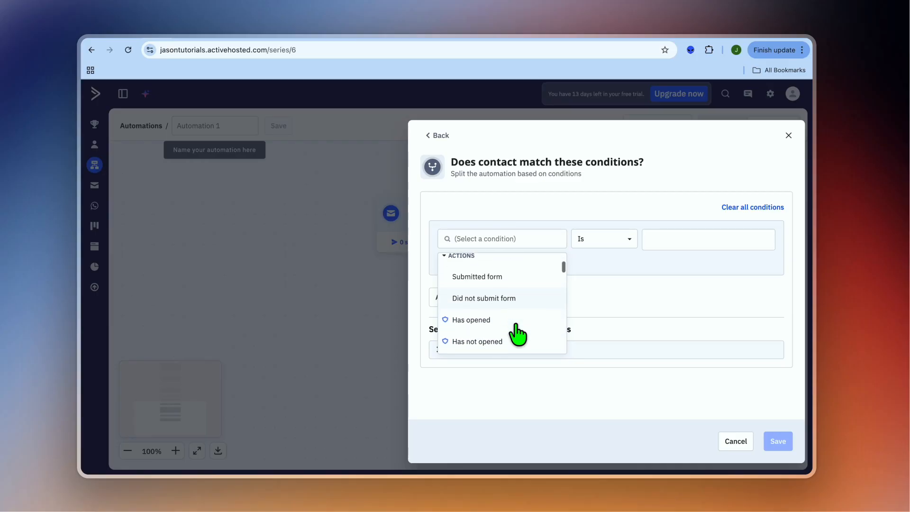
{"action": "scroll", "coordinate": [516, 333], "scroll_direction": "down", "scroll_amount": 2}
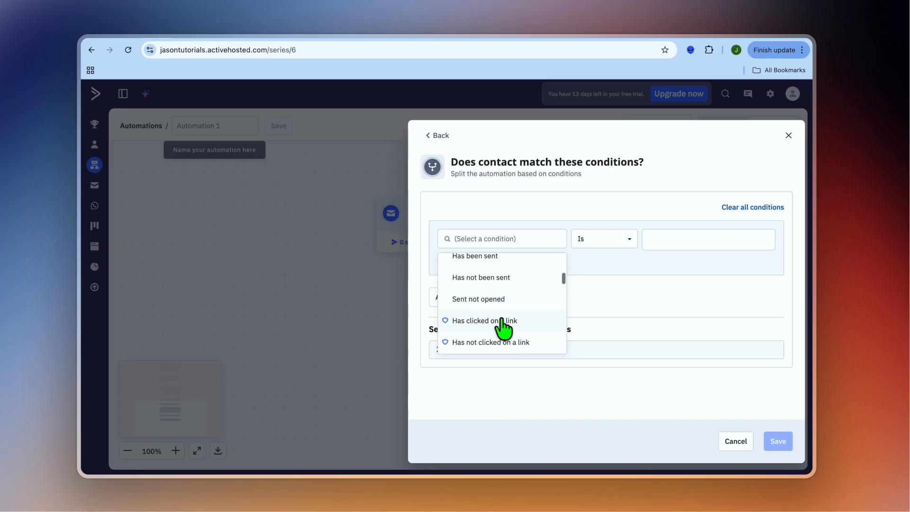
{"action": "left_click", "coordinate": [501, 319]}
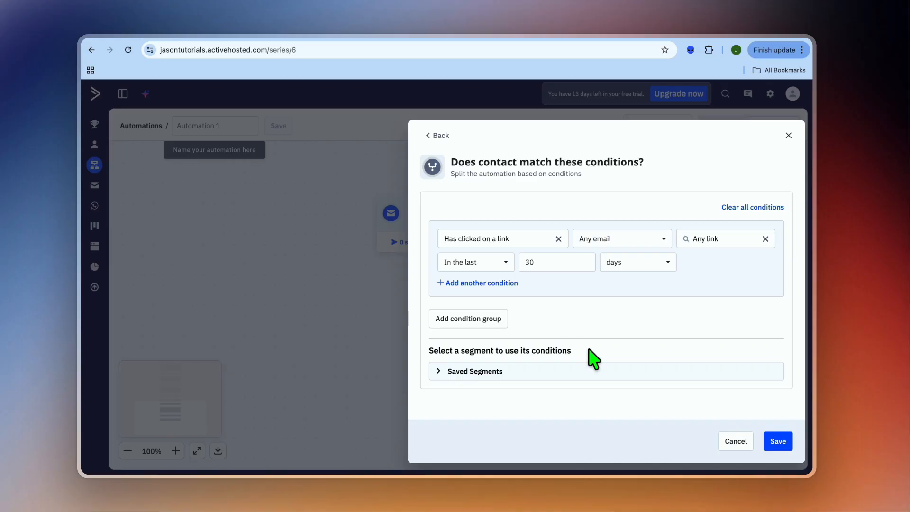
{"action": "left_click", "coordinate": [782, 444]}
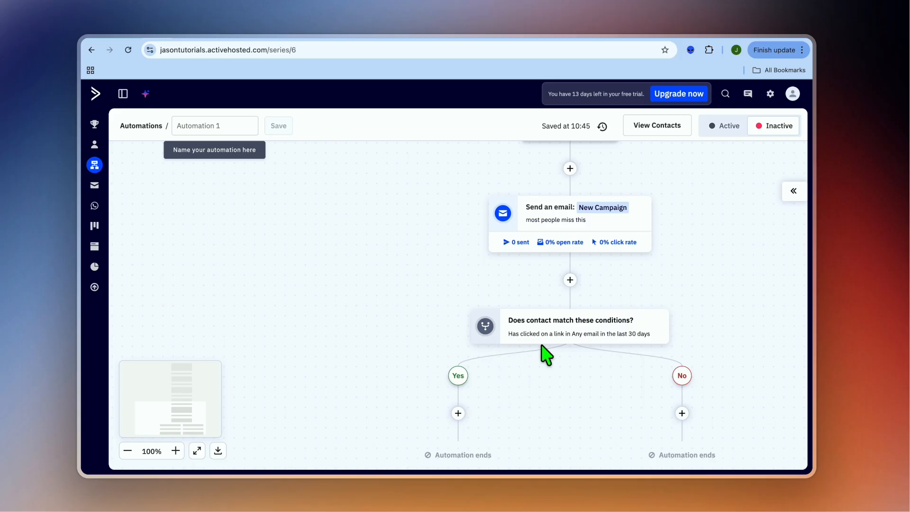
- Add a send-email action on the Yes branch of the If/Else split, using a new email from the blank canvas
{"action": "mouse_move", "coordinate": [555, 362]}
{"action": "scroll", "coordinate": [545, 410], "scroll_direction": "down", "scroll_amount": 2}
{"action": "left_click", "coordinate": [455, 379]}
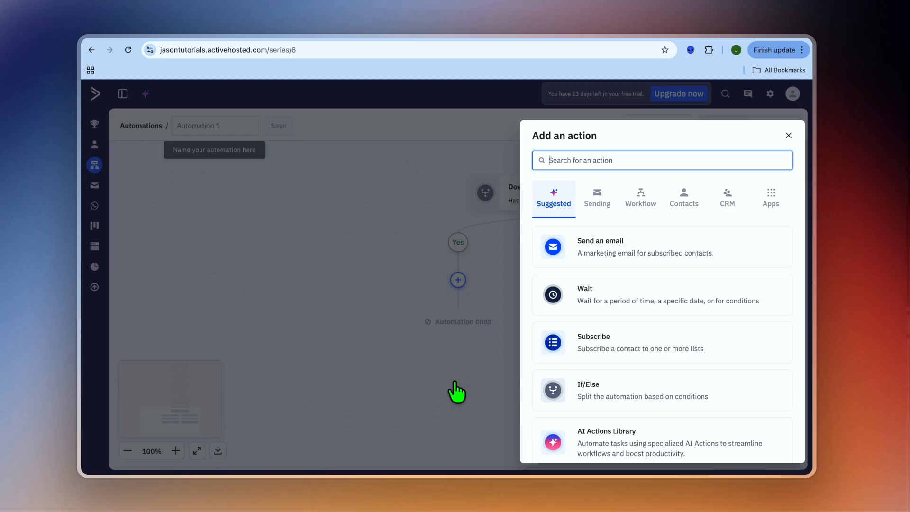
{"action": "left_click", "coordinate": [605, 259]}
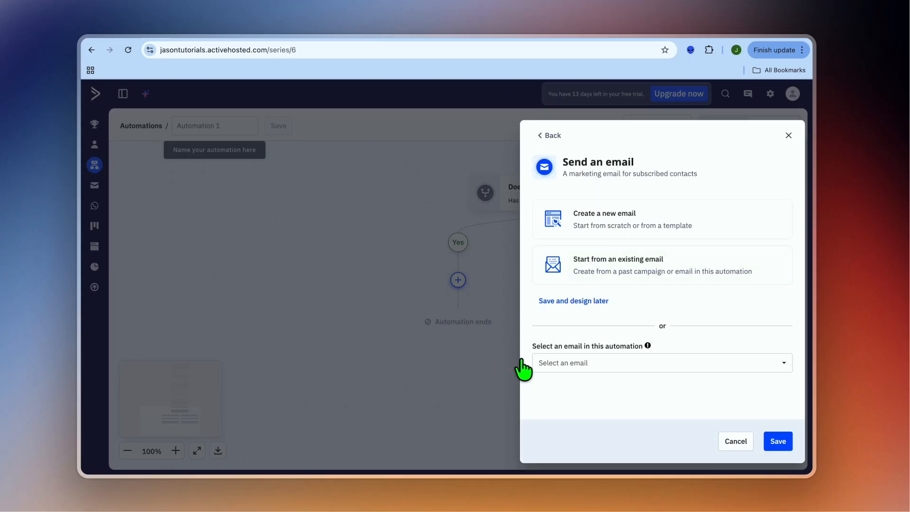
{"action": "left_click", "coordinate": [598, 223]}
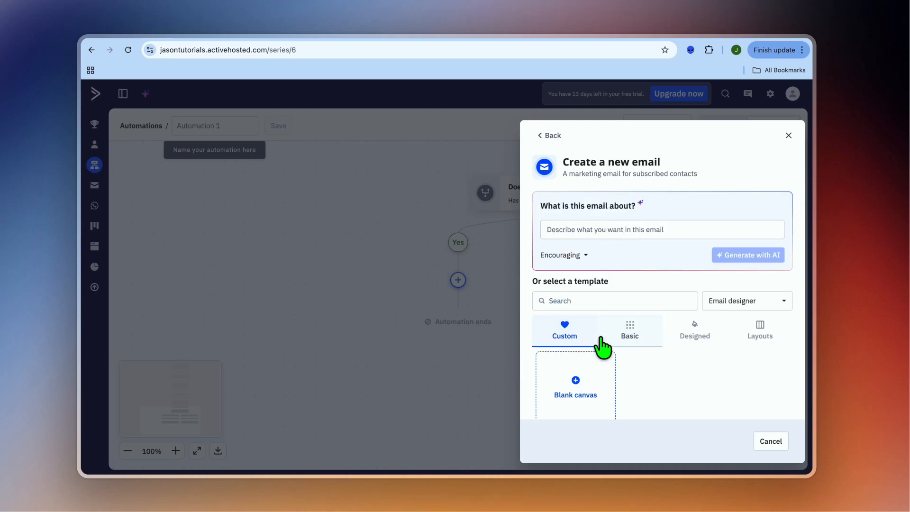
{"action": "left_click", "coordinate": [575, 386]}
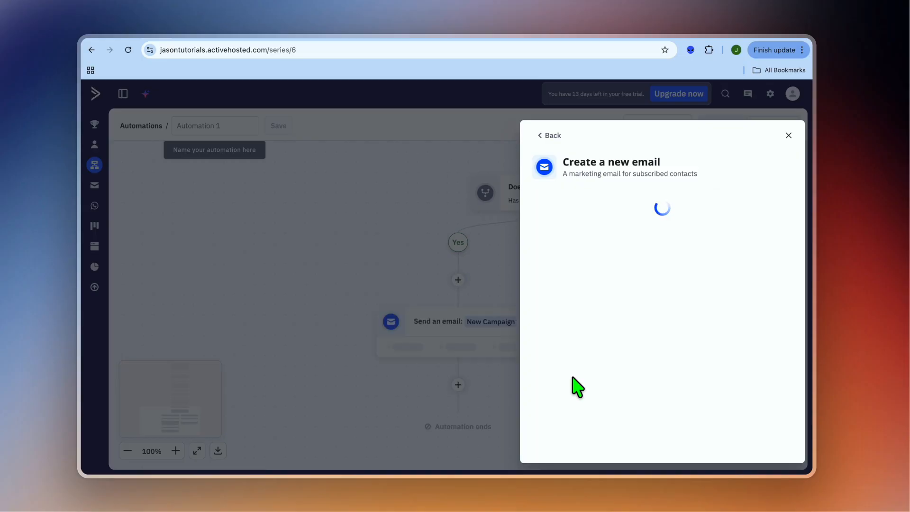
- Give the Yes-branch email the subject line "want me to show you a simple setup" and set the automation to active
{"action": "left_click", "coordinate": [534, 232]}
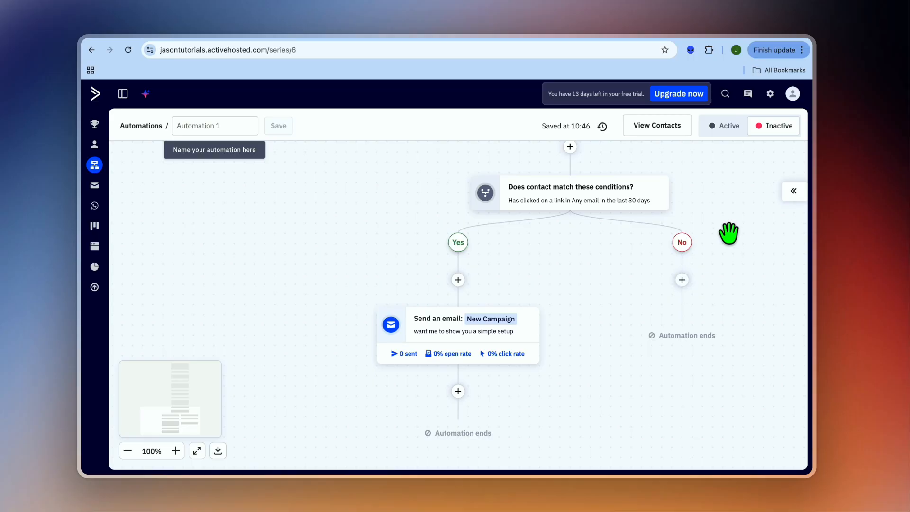
{"action": "left_click", "coordinate": [718, 125]}
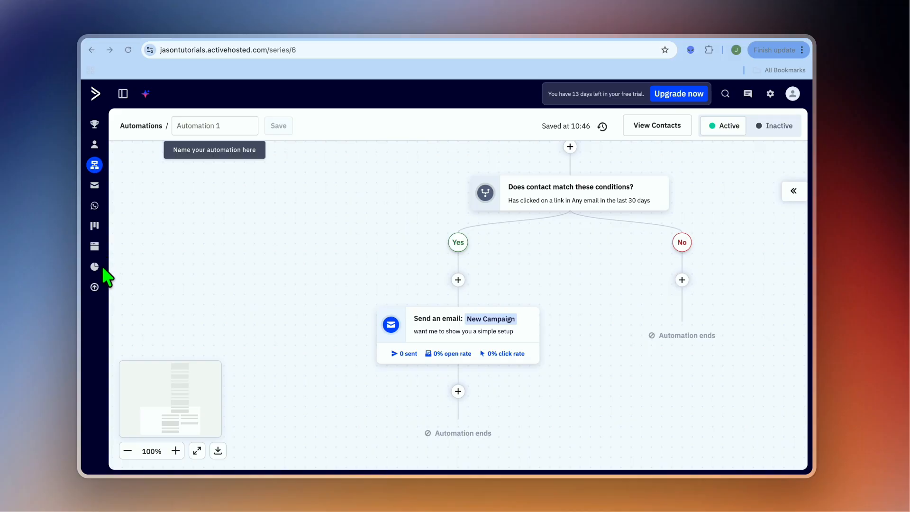
- Open the appointments deals pipeline and examine the stage name and header color options for a new stage, without adding one
{"action": "left_click", "coordinate": [95, 227]}
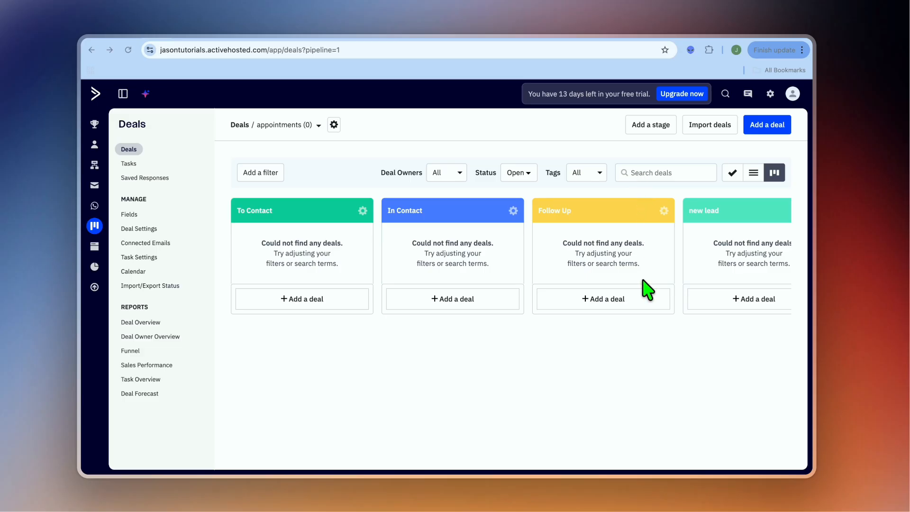
{"action": "left_click", "coordinate": [657, 126]}
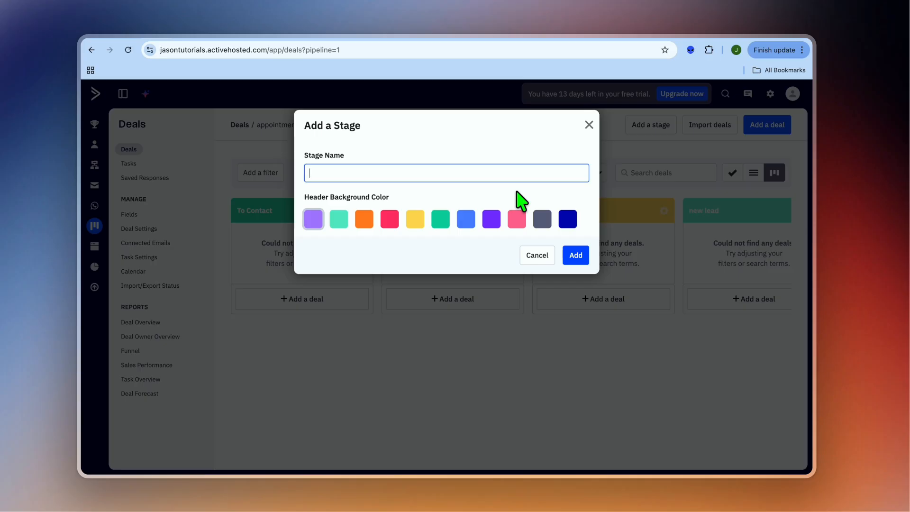
{"action": "left_click", "coordinate": [590, 125]}
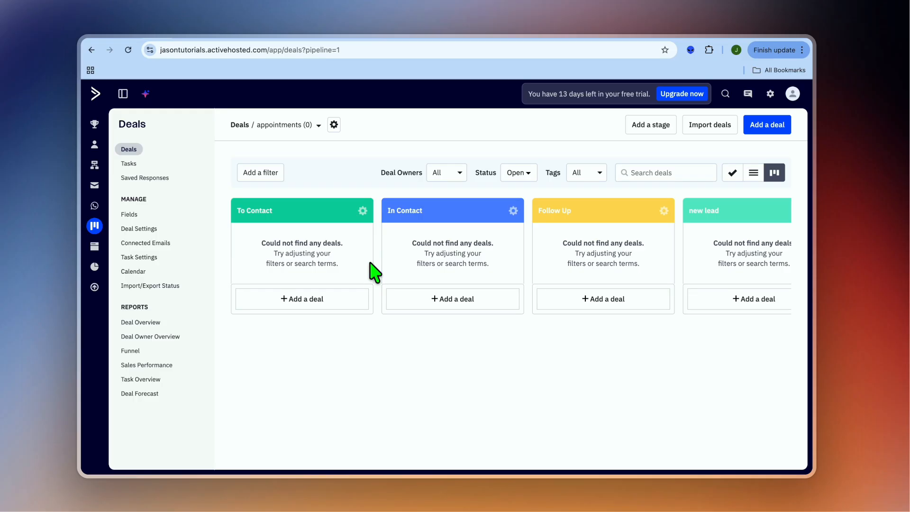
- Open the list of all contacts
{"action": "left_click", "coordinate": [96, 147]}
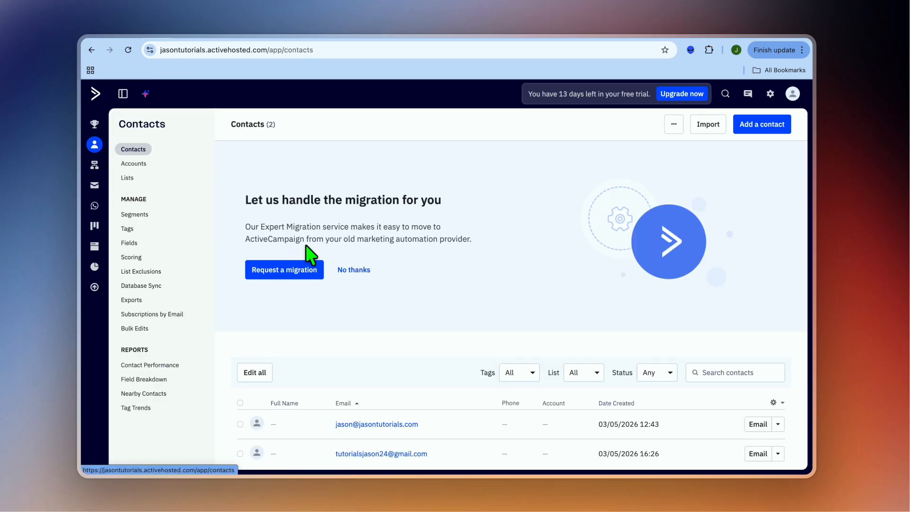